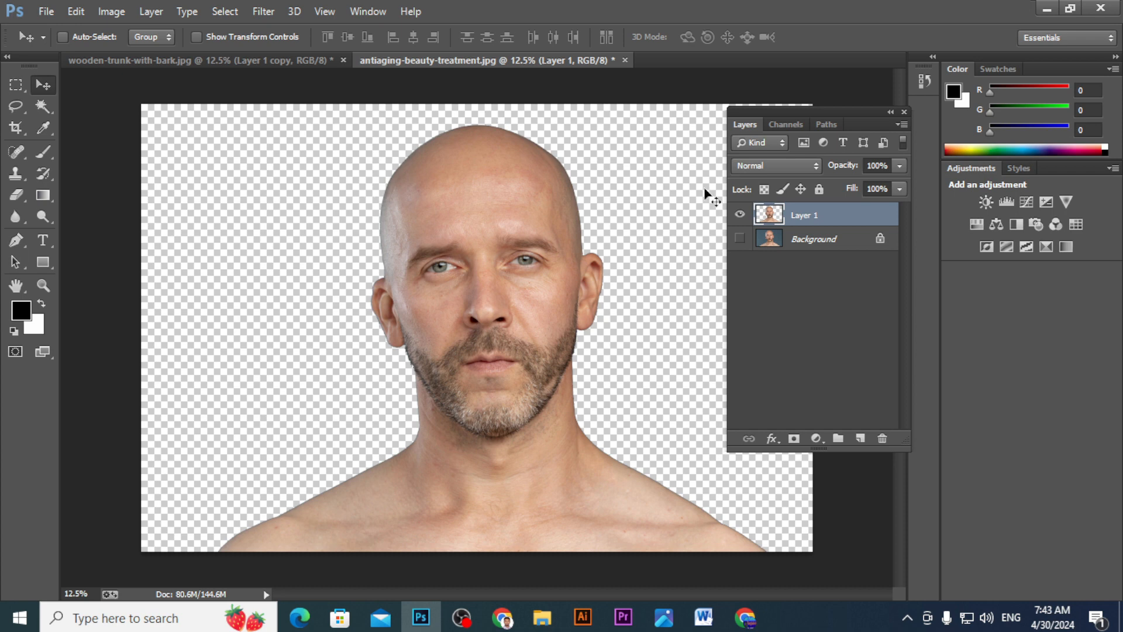
- Copy the top of the bald head from Layer 1 to a new layer with a rectangular selection and move it to the upper left
left_click(13, 85)
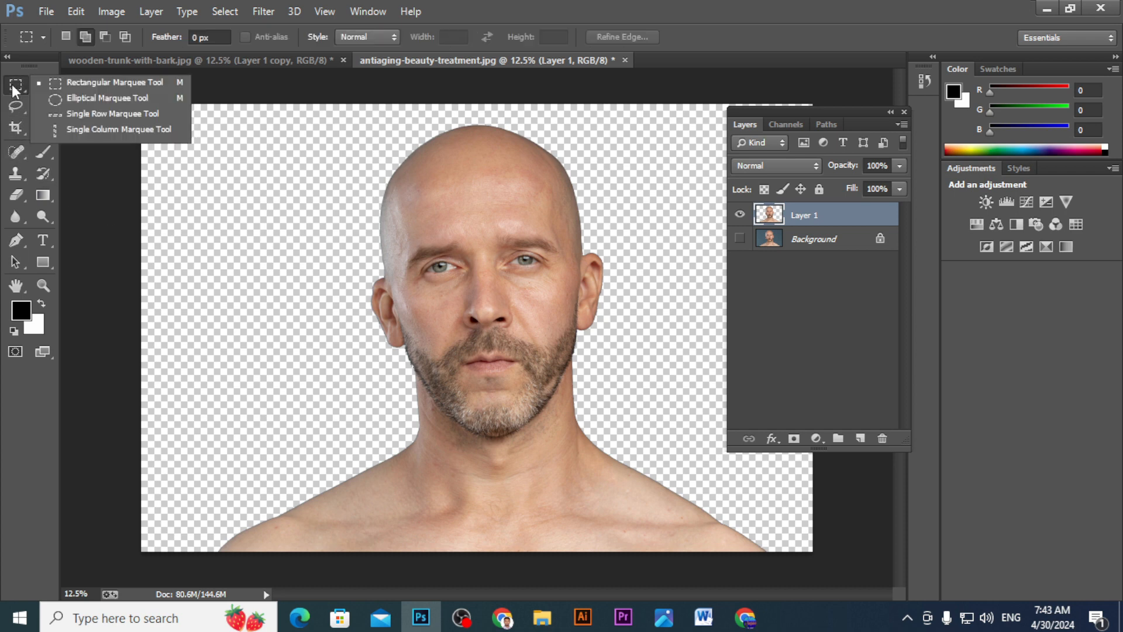
left_click(76, 84)
left_click_drag(302, 112, 646, 187)
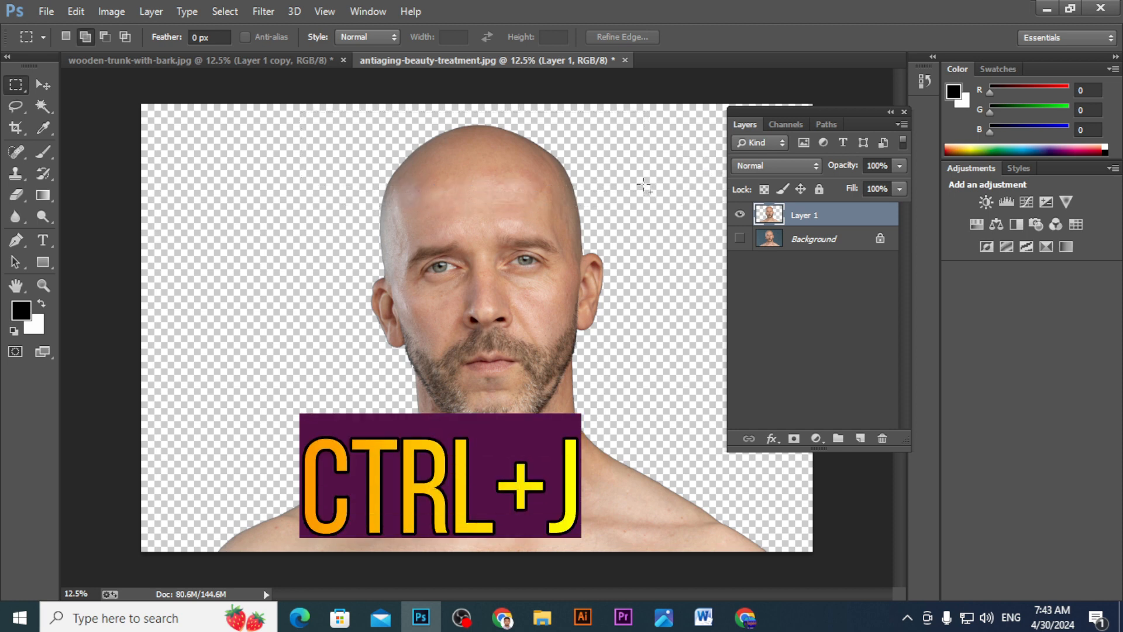
key("ctrl+j")
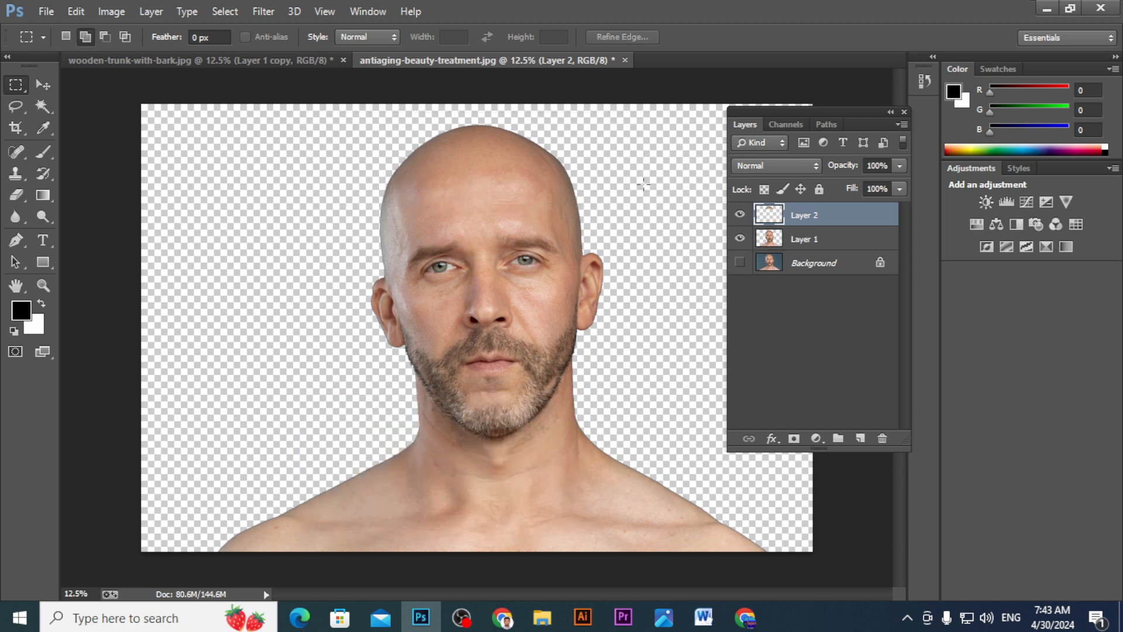
left_click(43, 86)
left_click_drag(422, 174, 353, 174)
- Copy the forehead strip, down to the eyebrows, from Layer 1 to a new layer with a rectangular selection
left_click(774, 240)
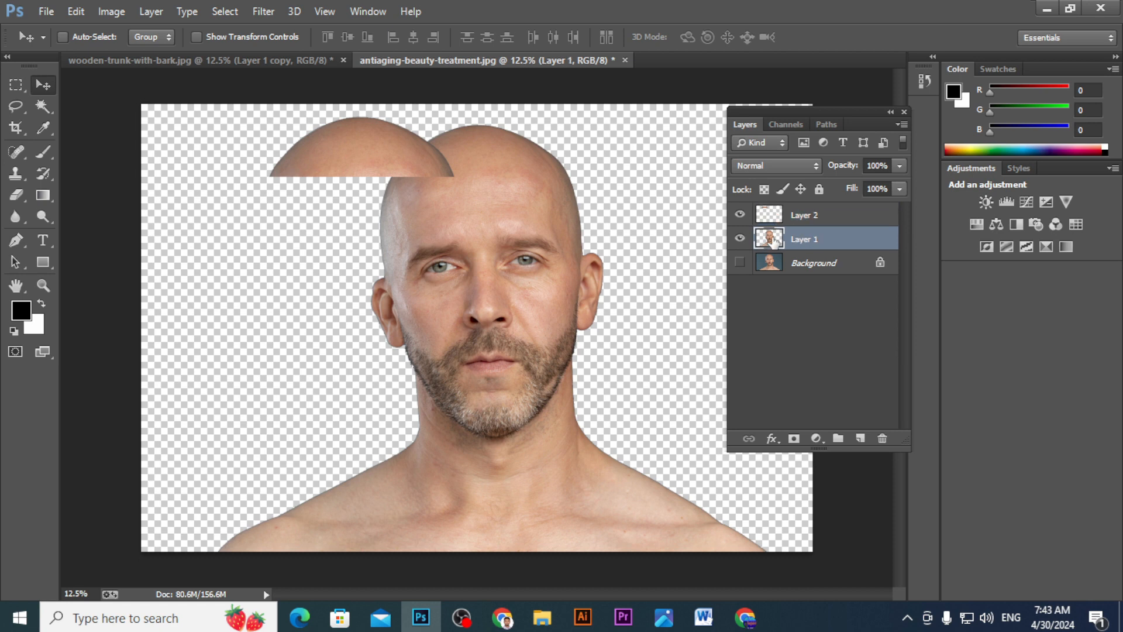
left_click(16, 85)
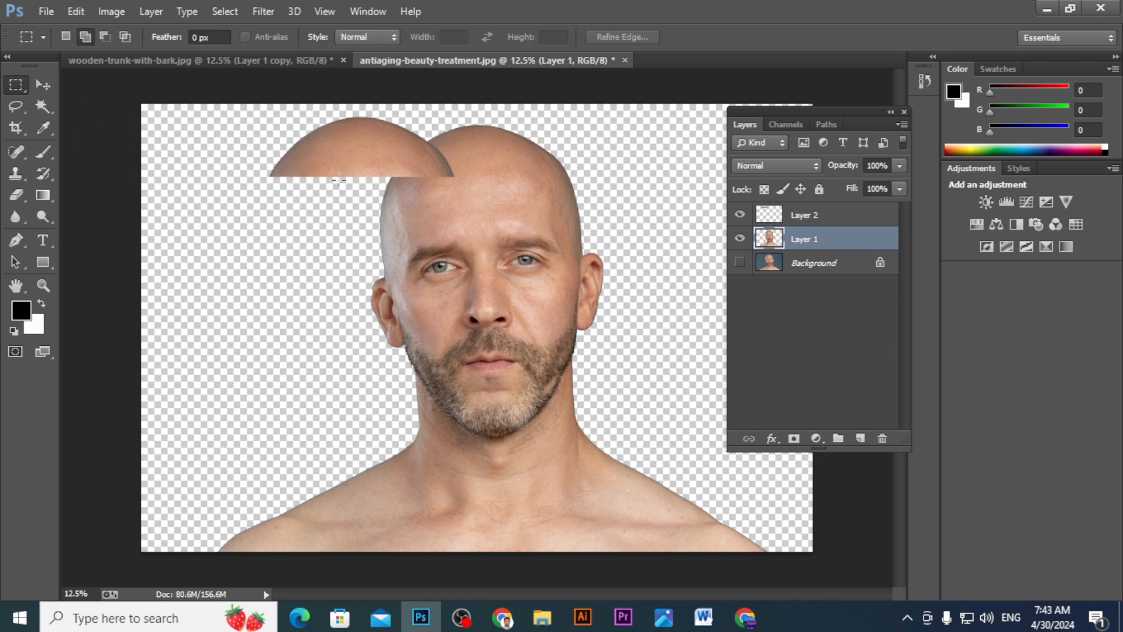
left_click_drag(340, 178, 627, 247)
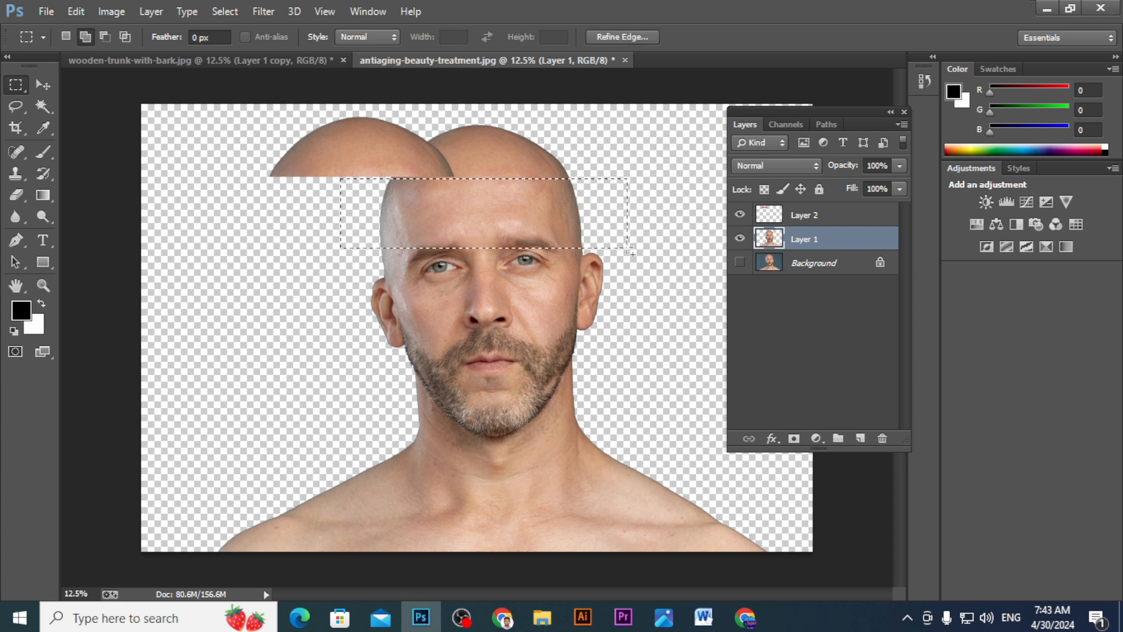
key("ctrl+j")
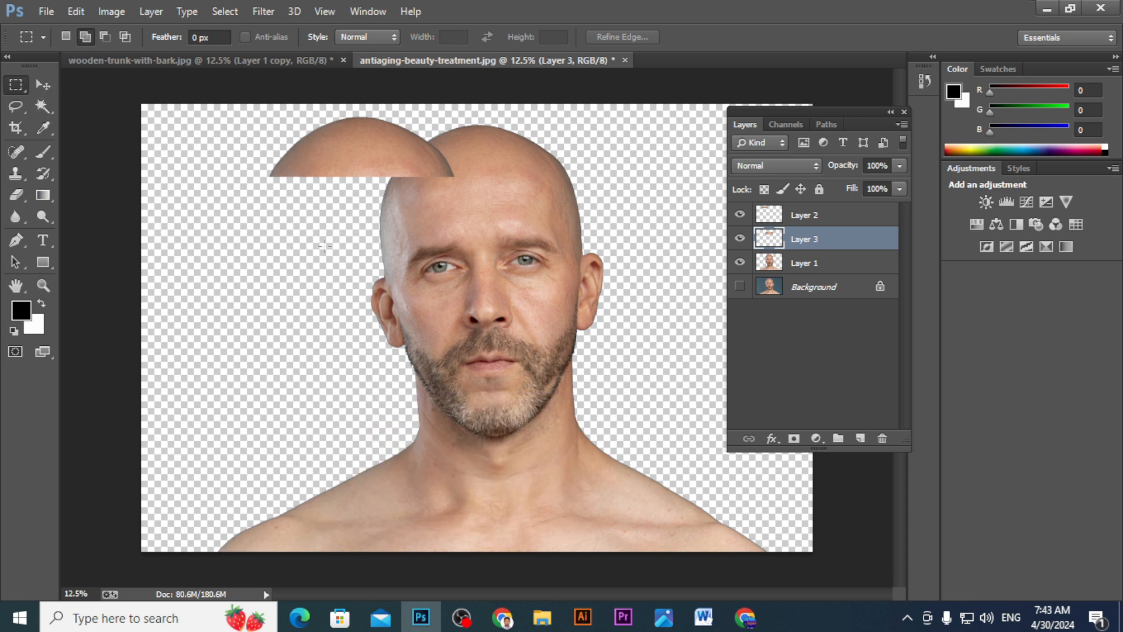
- Copy the strip from the eyebrows to just below the nose from Layer 1 to a new layer
left_click(813, 264)
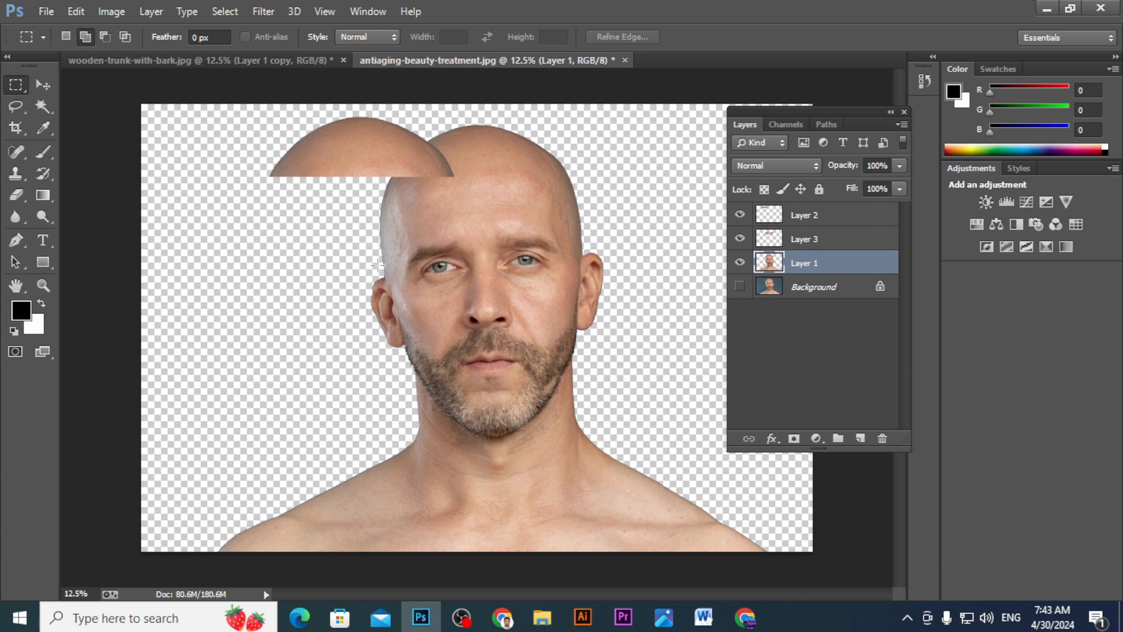
left_click_drag(328, 229, 637, 310)
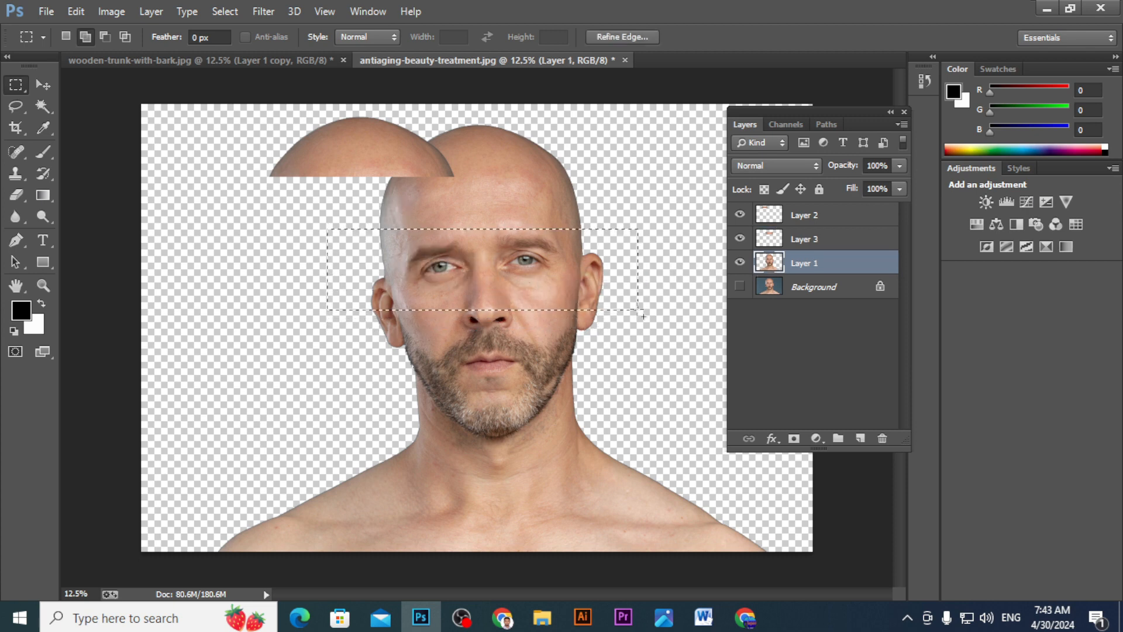
left_click_drag(491, 261, 492, 285)
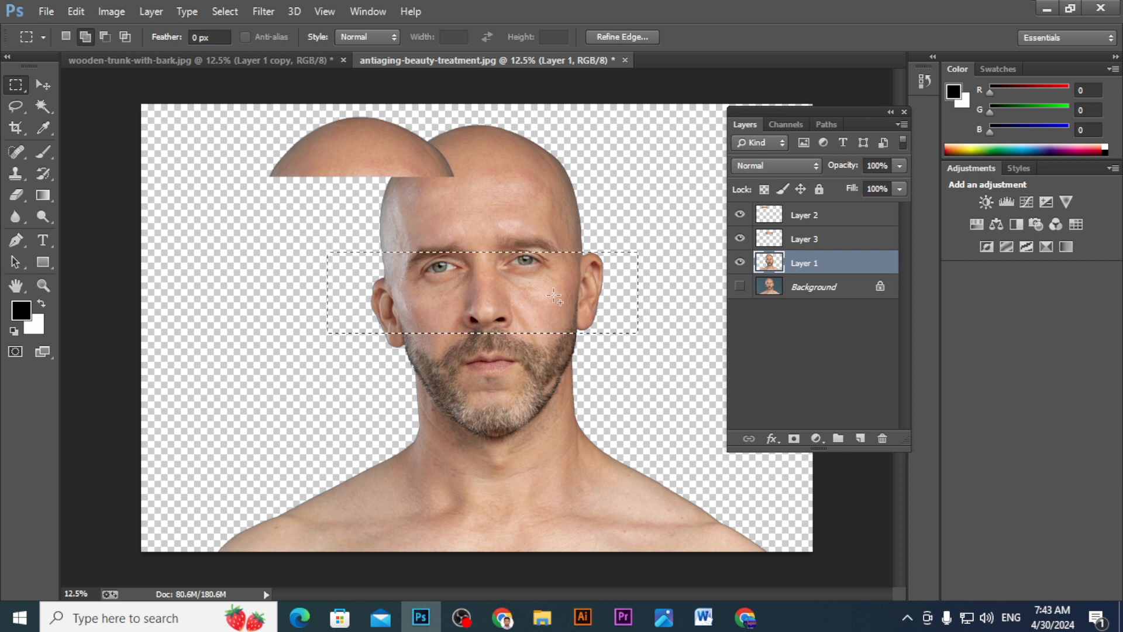
key("Up")
key("Up")
key("Up")
key("Up")
key("Up")
key("Up")
key("Up")
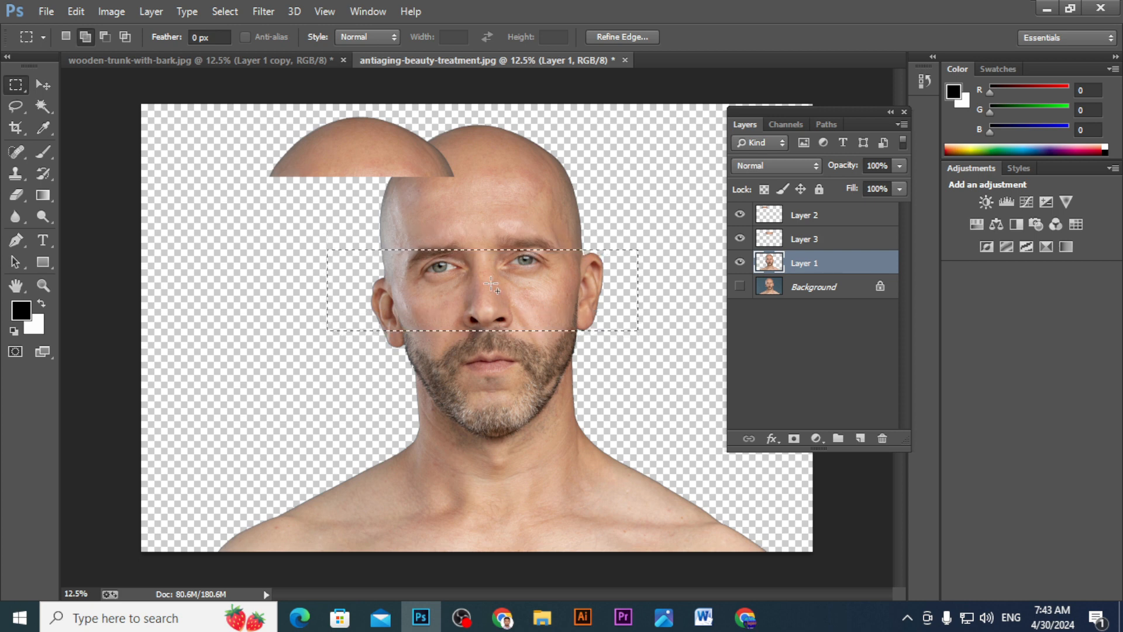
key("ctrl+j")
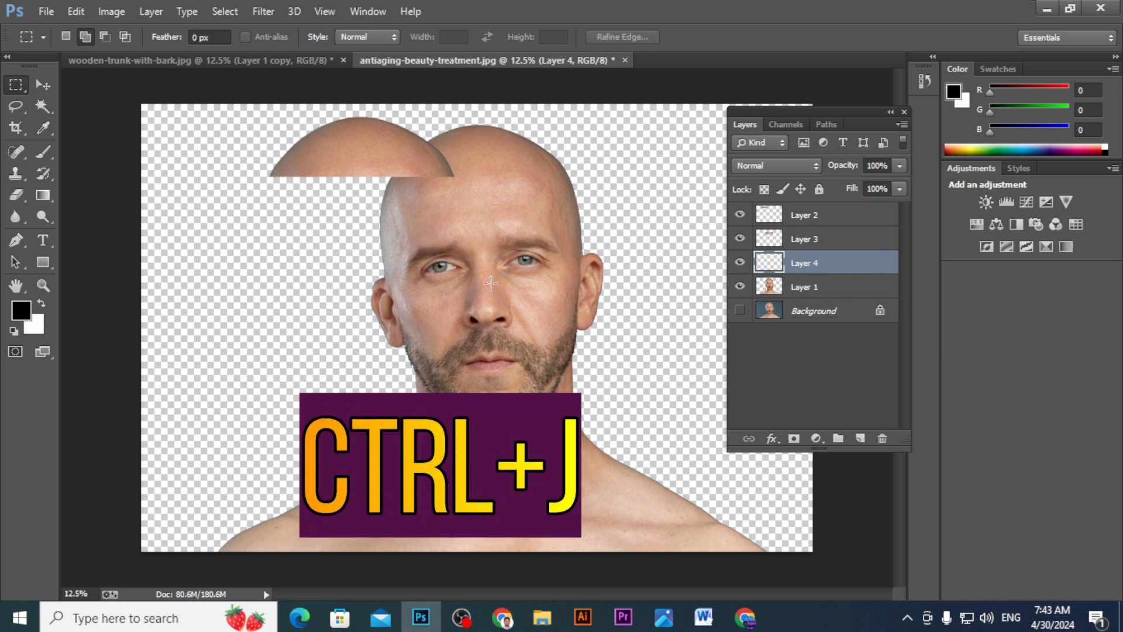
- Hide Layer 2 and Layer 3, and move the eye-and-nose strip on Layer 4 up and to the right
left_click(799, 288)
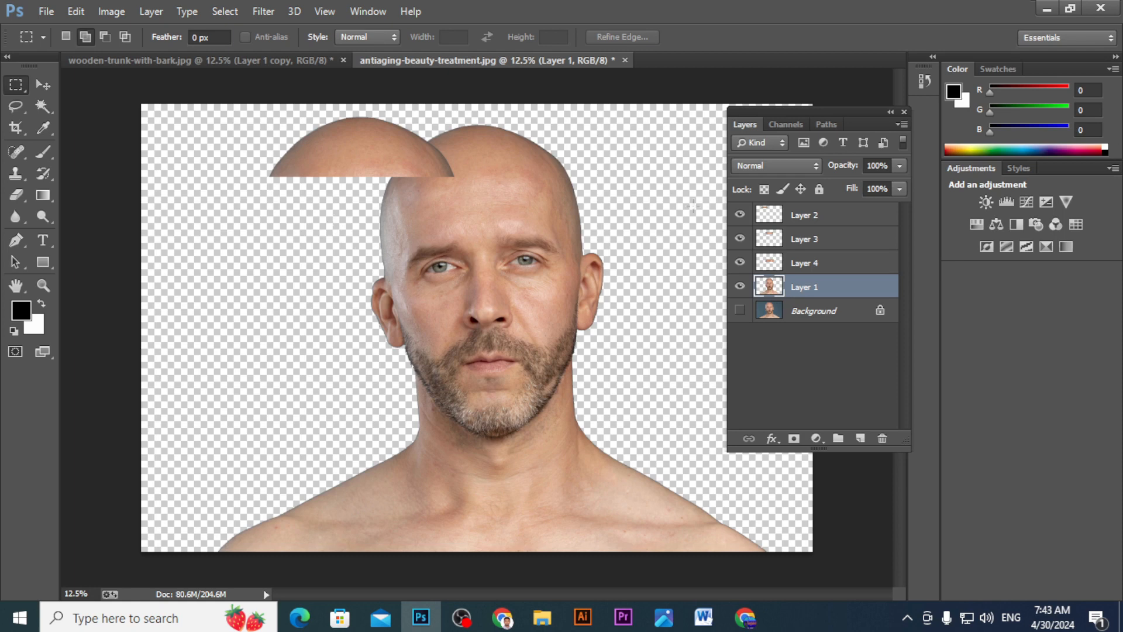
left_click(740, 215)
left_click(739, 239)
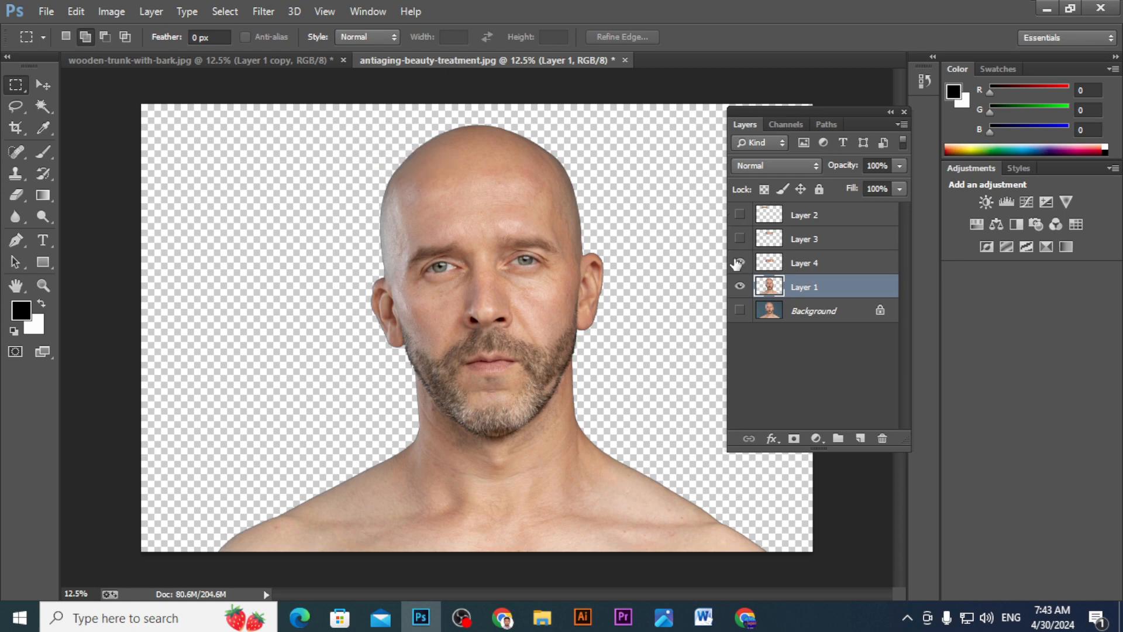
left_click(823, 267)
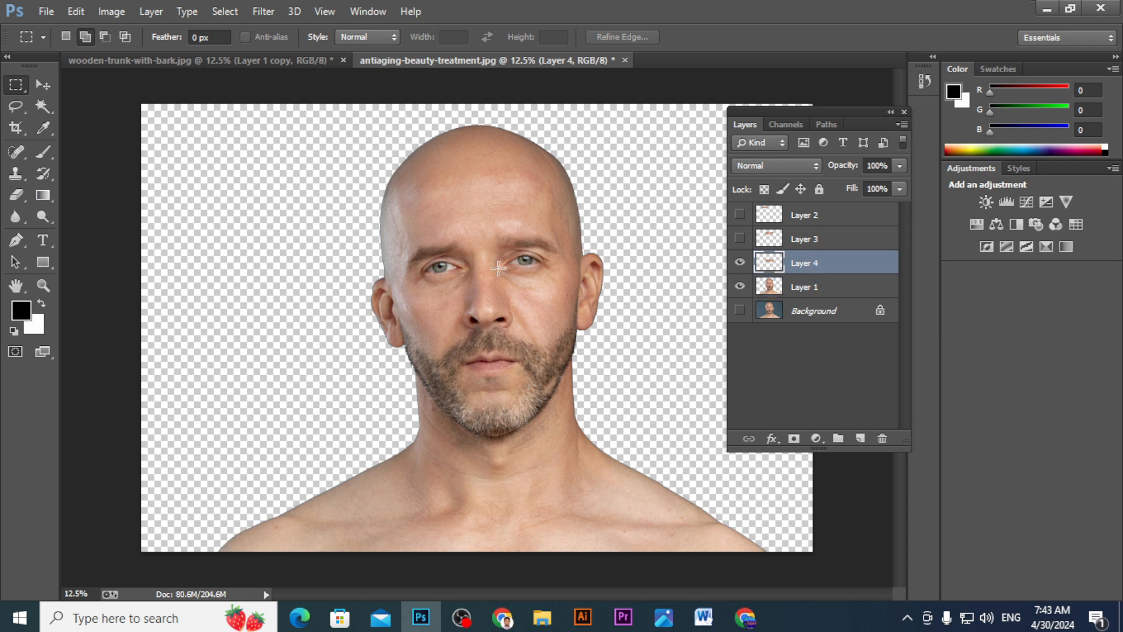
left_click(44, 91)
left_click_drag(462, 277, 492, 251)
- Hide Layer 4, delete the head above the mustache from Layer 1 and clear the selection
left_click(740, 262)
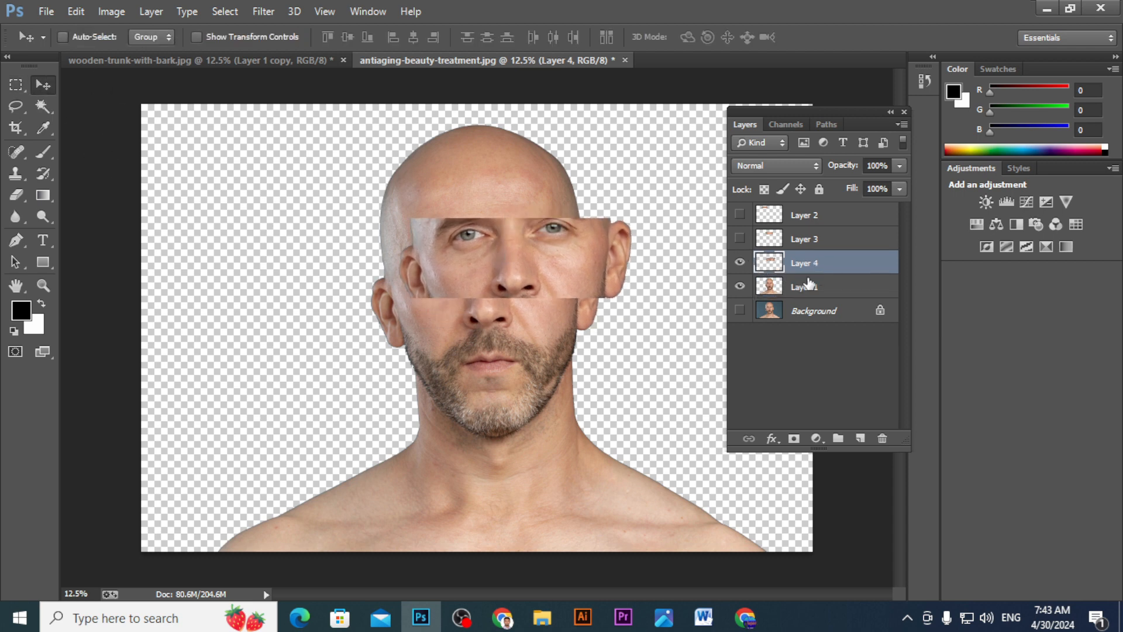
left_click(810, 285)
left_click(739, 263)
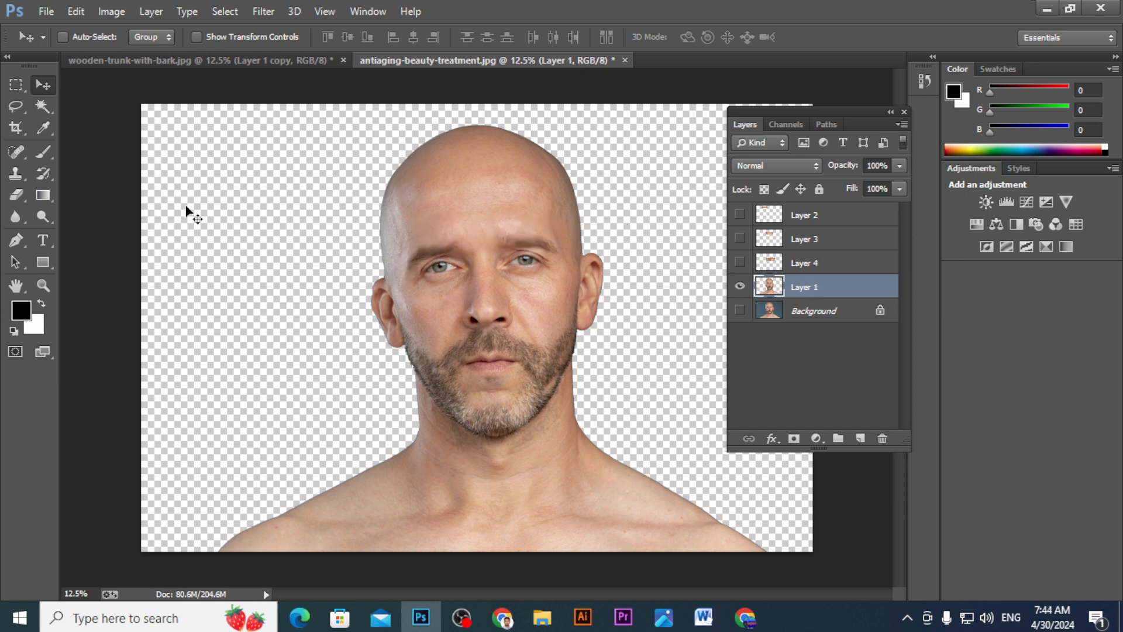
key("m")
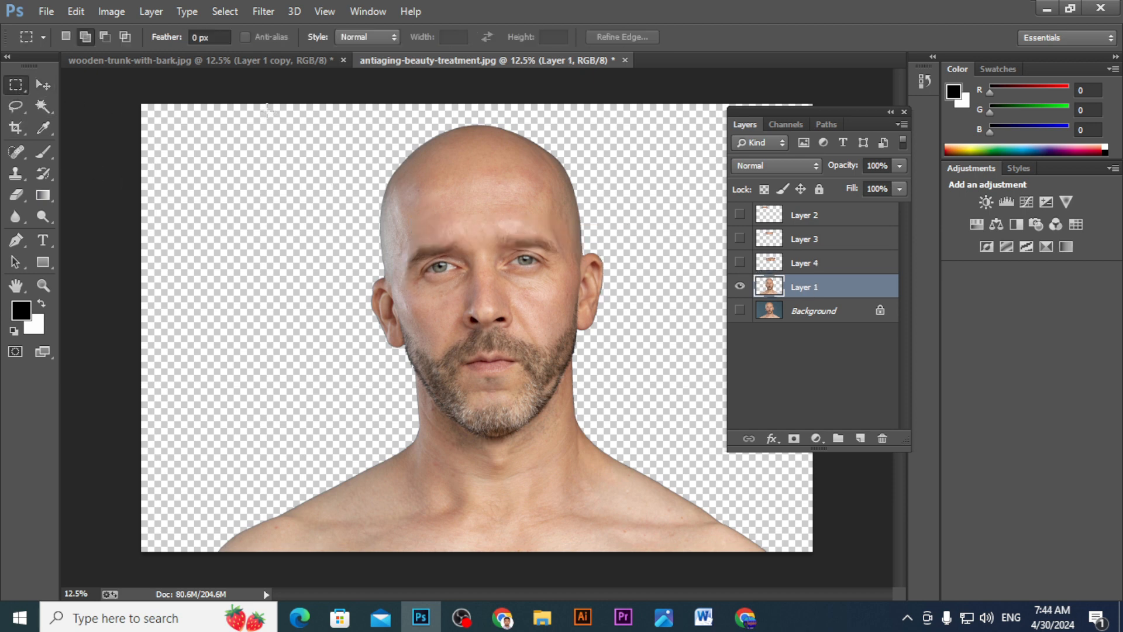
left_click_drag(267, 107, 638, 331)
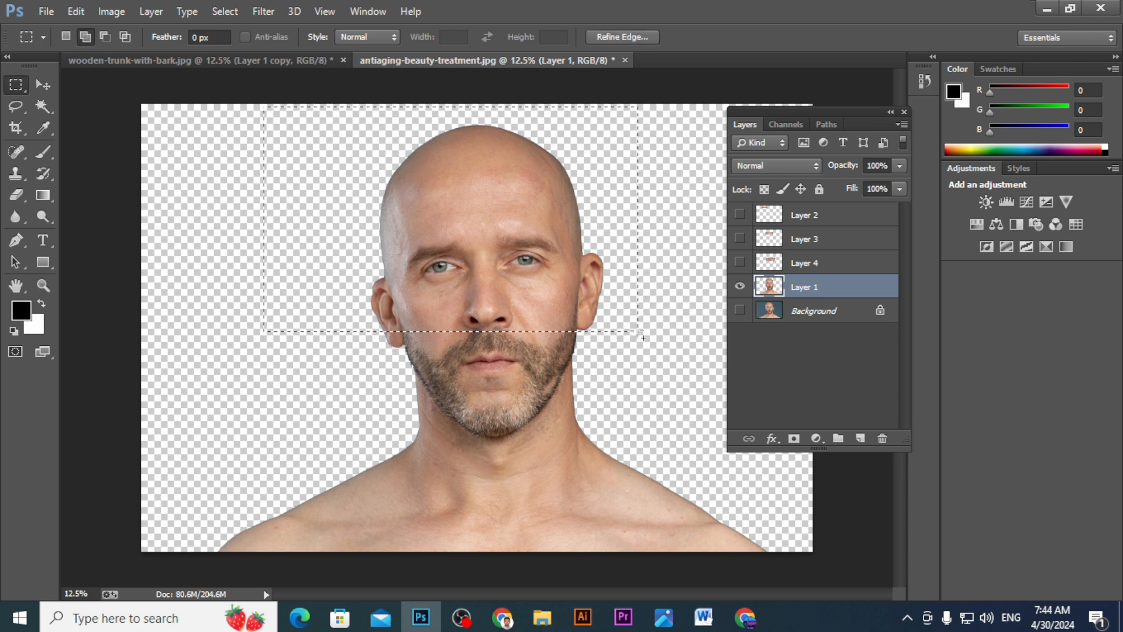
key("Delete")
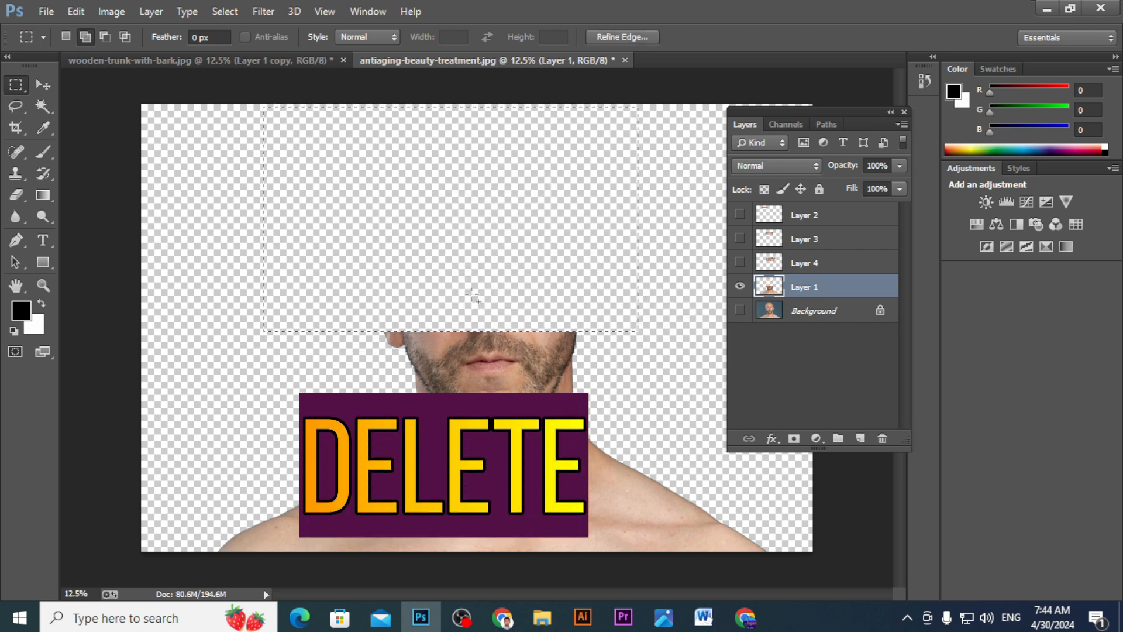
key("ctrl+d")
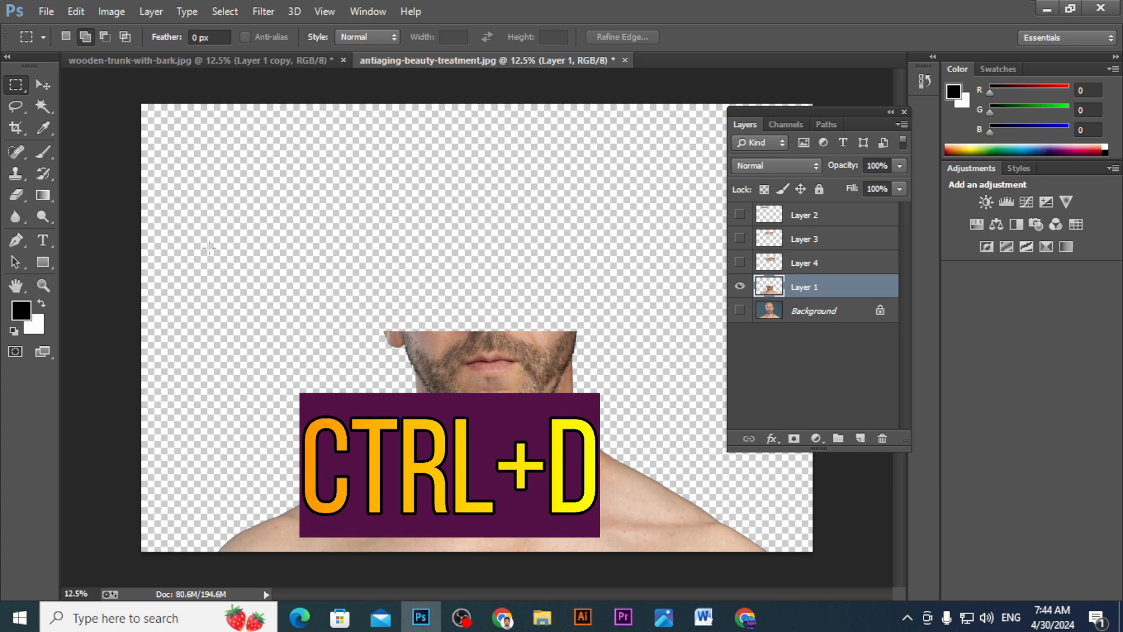
- Make Layer 4, Layer 3 and Layer 2 visible again
left_click(739, 263)
left_click(739, 238)
left_click(740, 215)
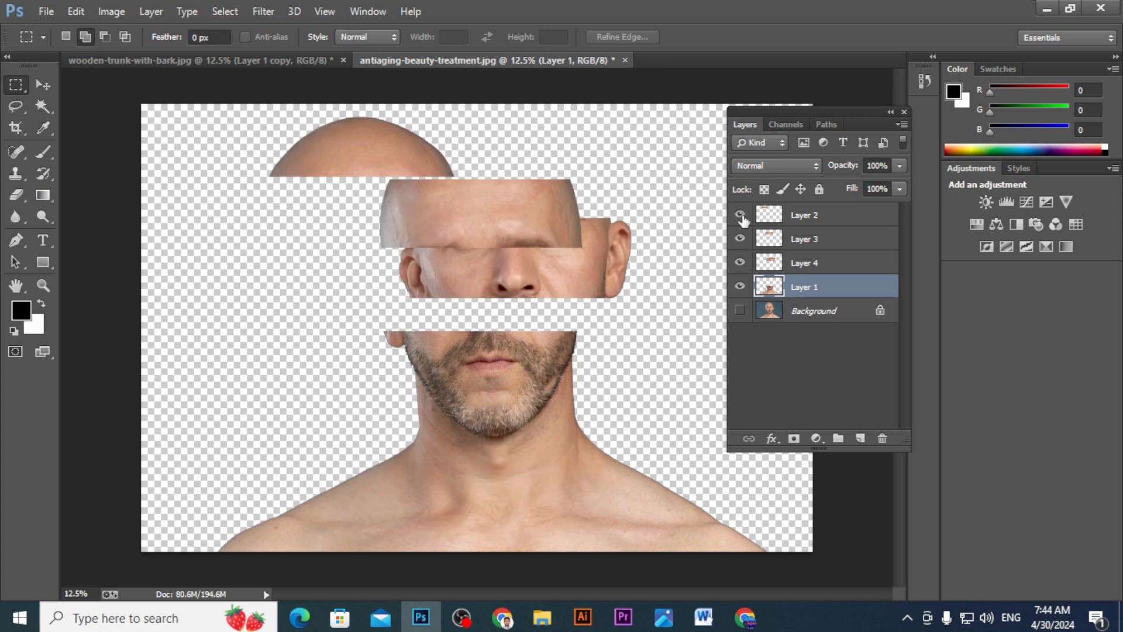
- Move the lower face, the eye strip and the forehead strip down into a vertical stack with gaps between them
left_click(37, 86)
left_click_drag(462, 379, 462, 439)
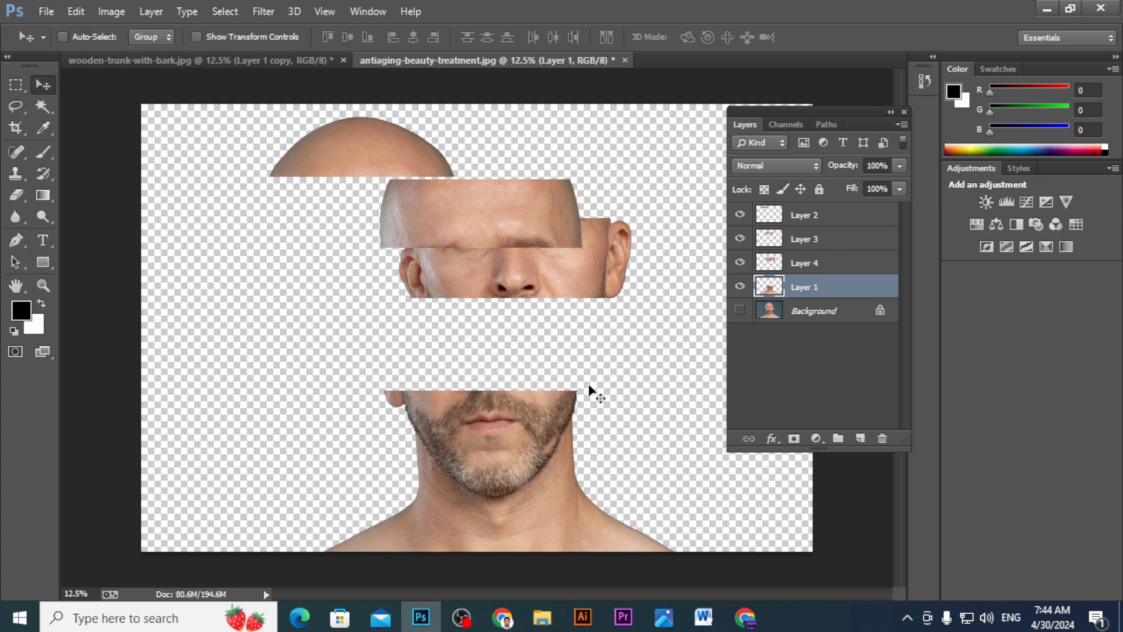
left_click(826, 263)
left_click_drag(551, 276, 531, 331)
left_click(785, 240)
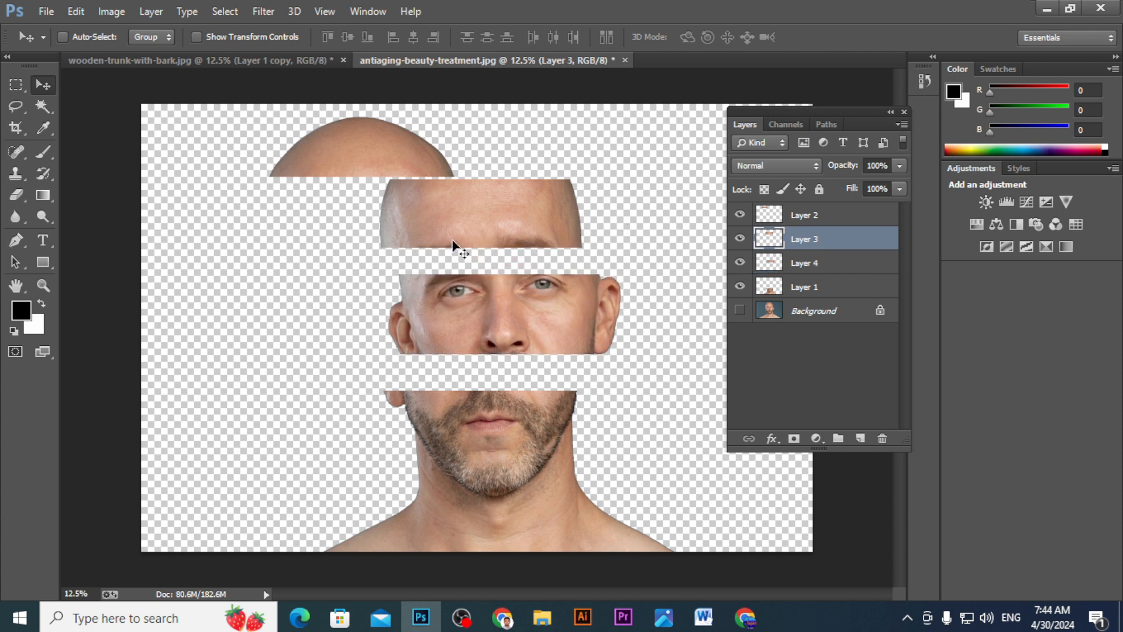
left_click_drag(482, 237, 490, 252)
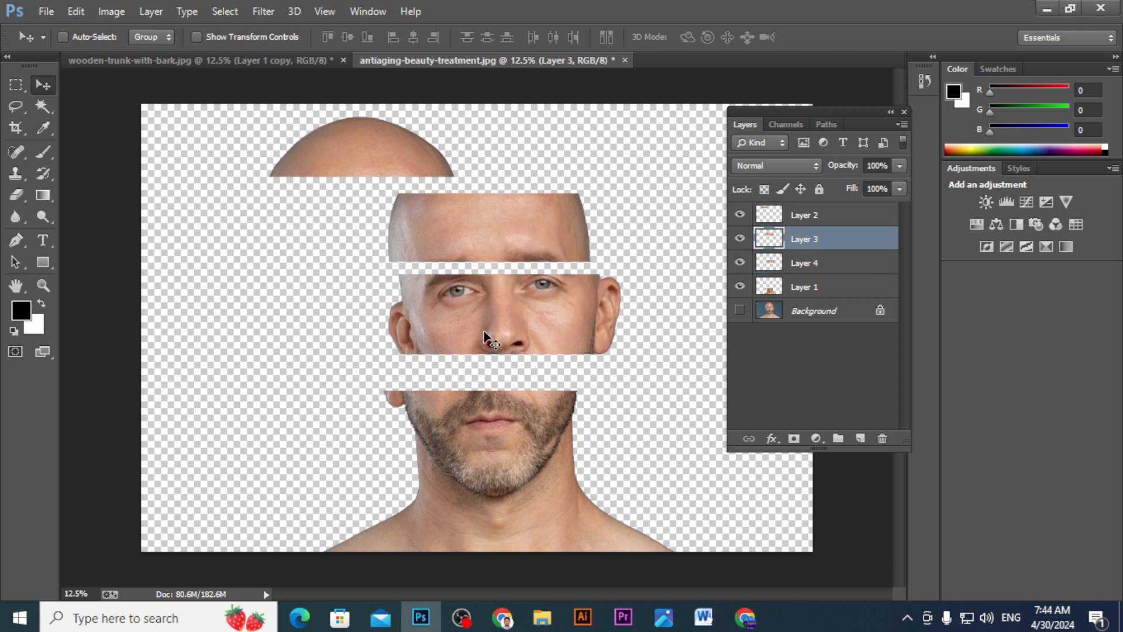
- Copy the wood slice from wooden-trunk-with-bark.jpg into the portrait and flatten it to 54.05% width and 6.22% height over the lower face's cut
left_click(264, 59)
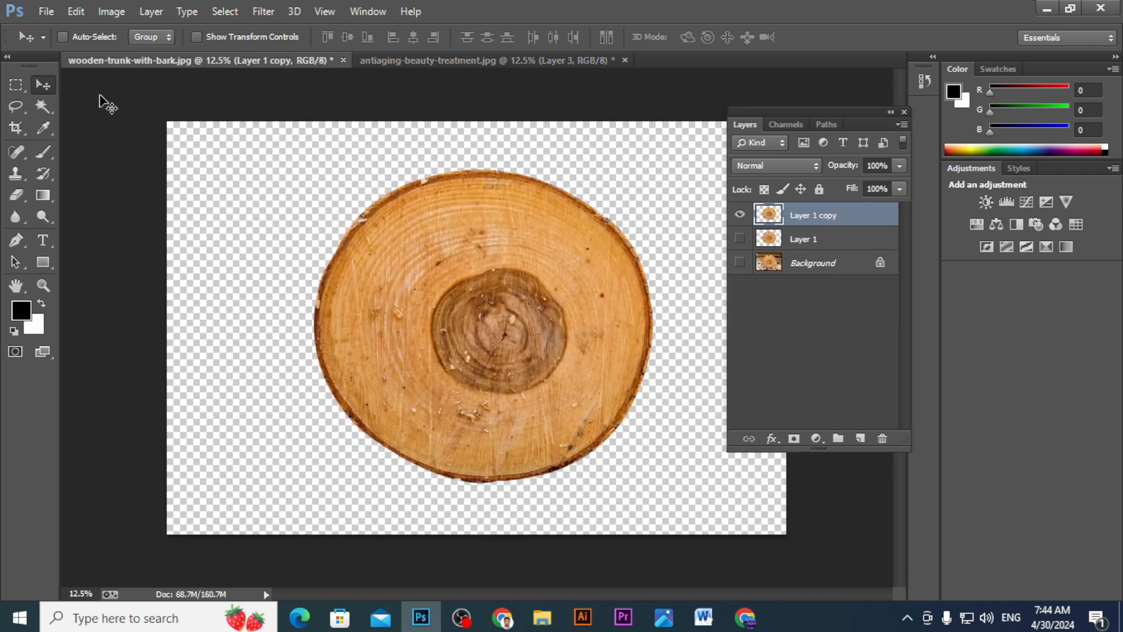
left_click_drag(460, 311, 338, 325)
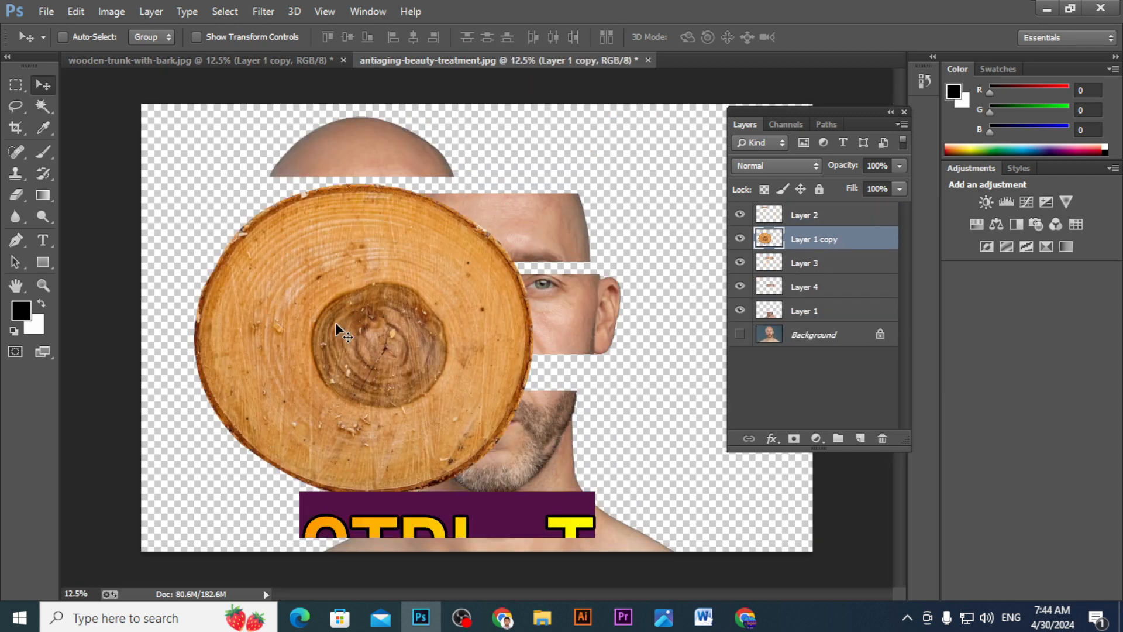
key("ctrl+t")
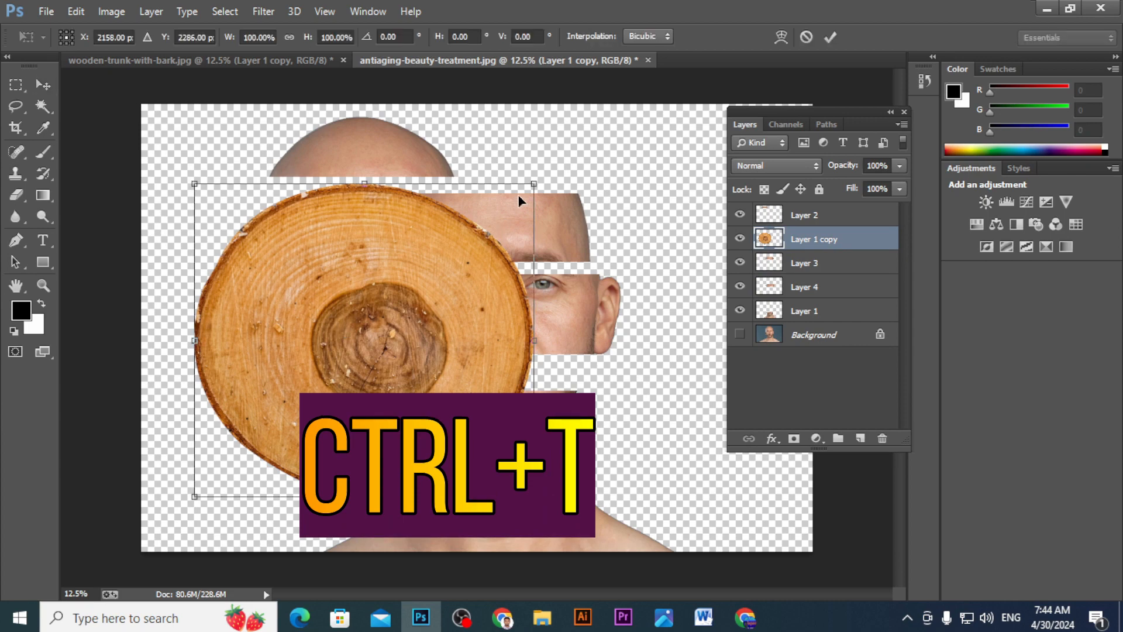
left_click_drag(533, 184, 377, 457)
left_click(438, 420, "ctrl")
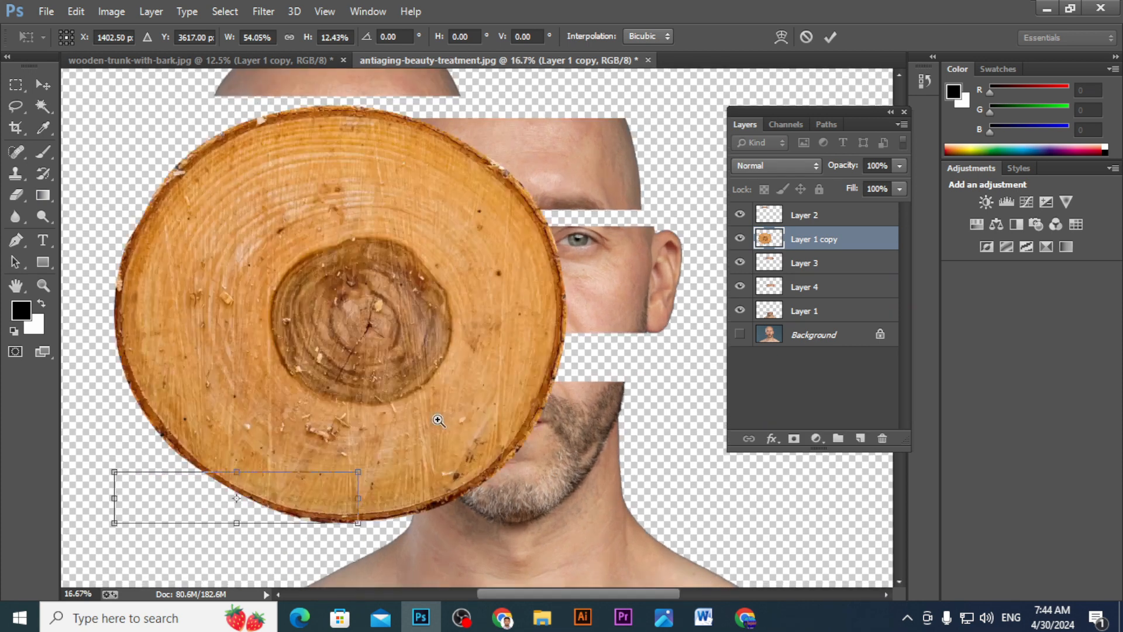
left_click_drag(292, 499, 524, 377)
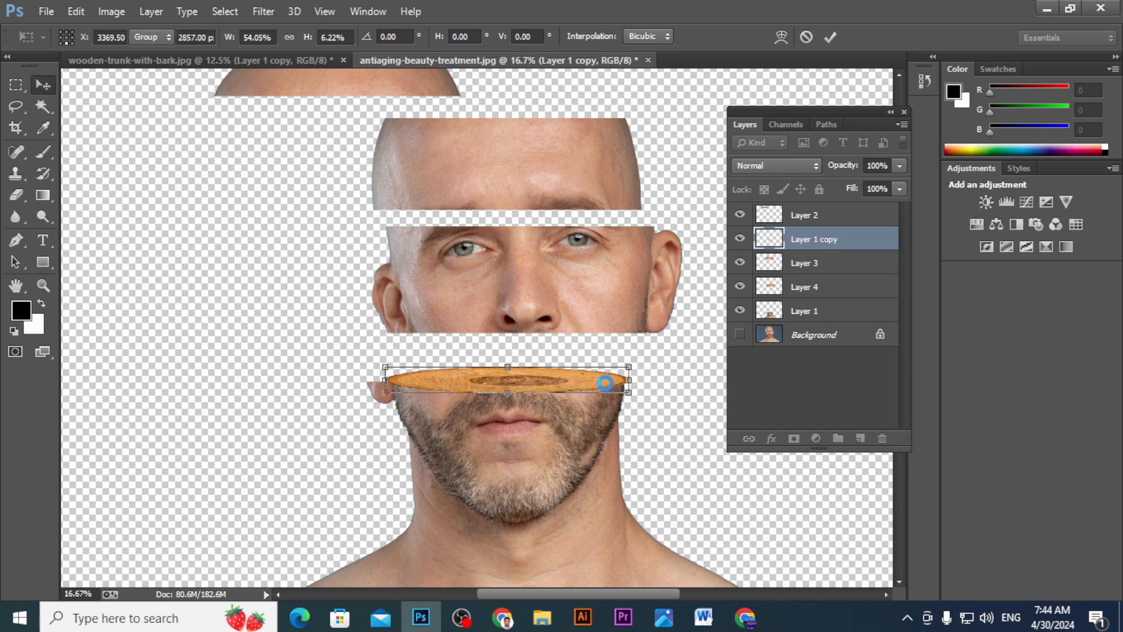
key("Return")
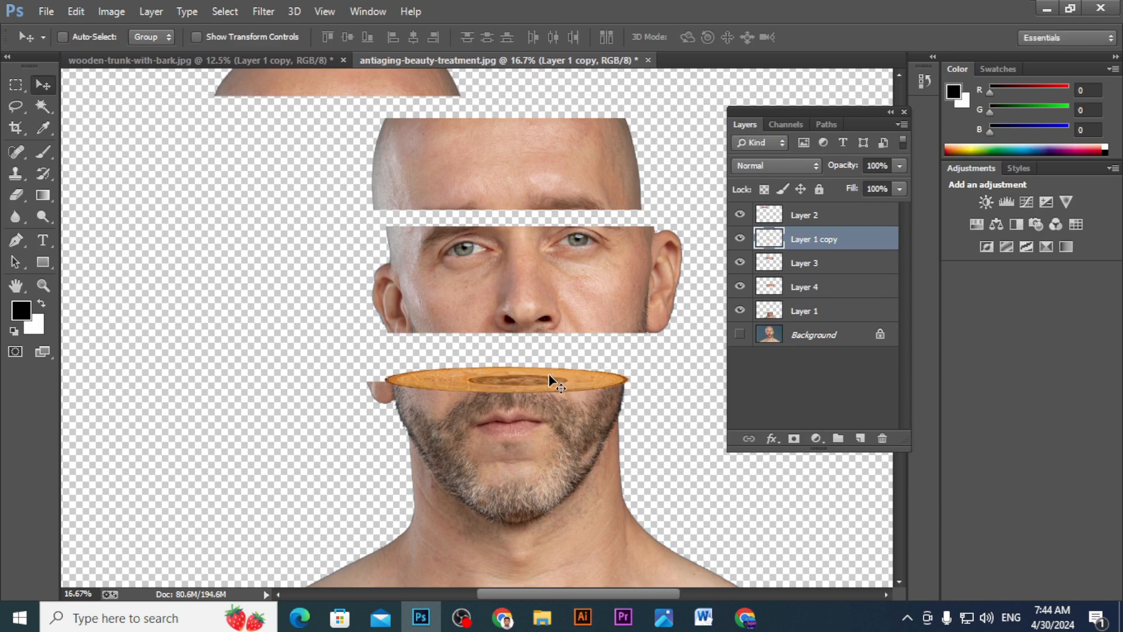
- Narrow the flattened wood slice slightly from its right end to match the lower face's edge
key("ctrl+t")
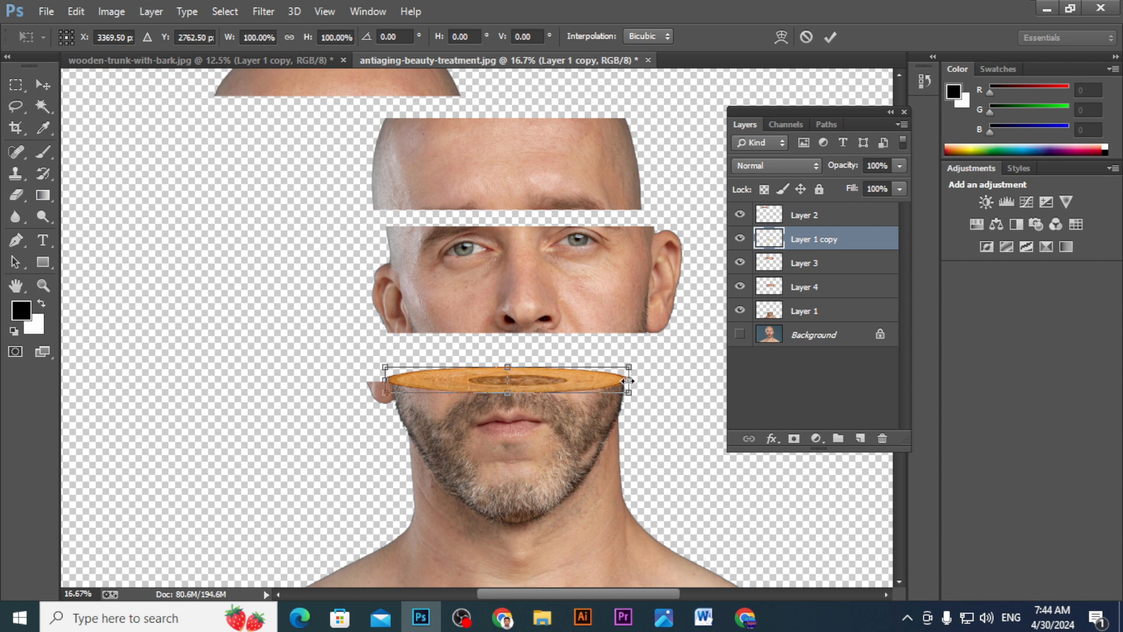
left_click_drag(628, 381, 624, 381)
key("Return")
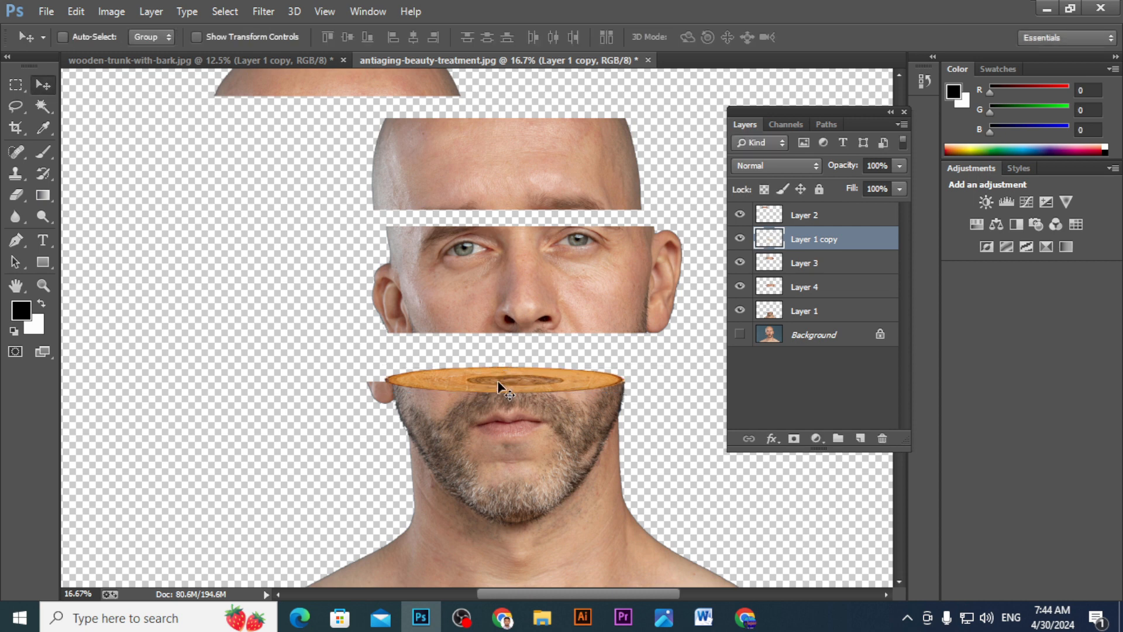
- Duplicate the flattened wood slice and place the copy on the top cut of the eye strip
left_click_drag(475, 375, 442, 419)
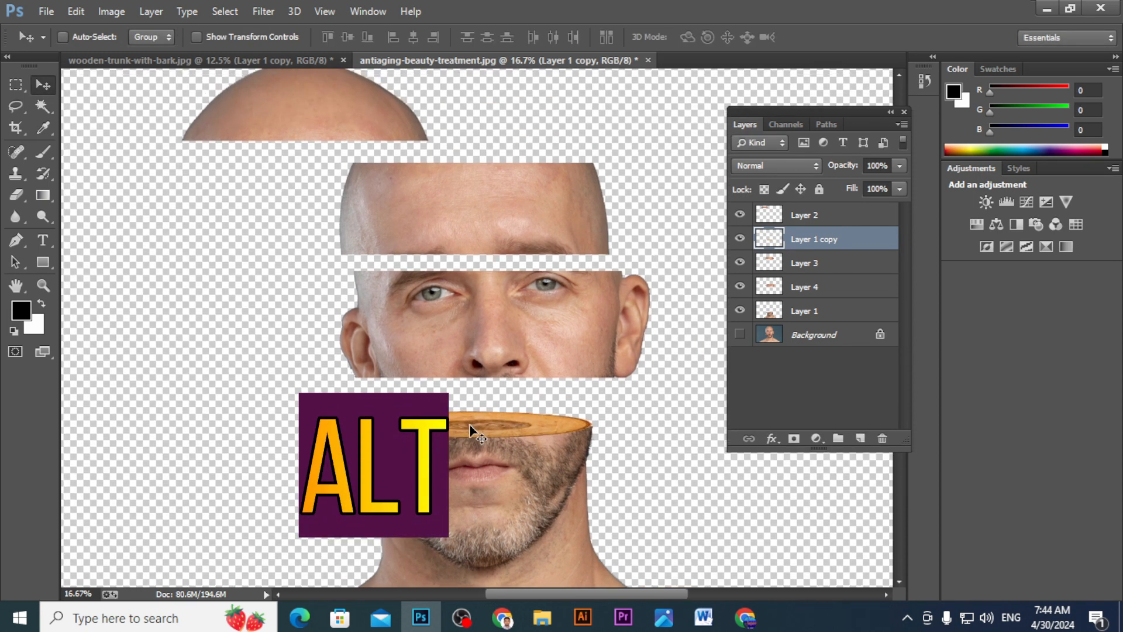
left_click_drag(471, 431, 480, 279)
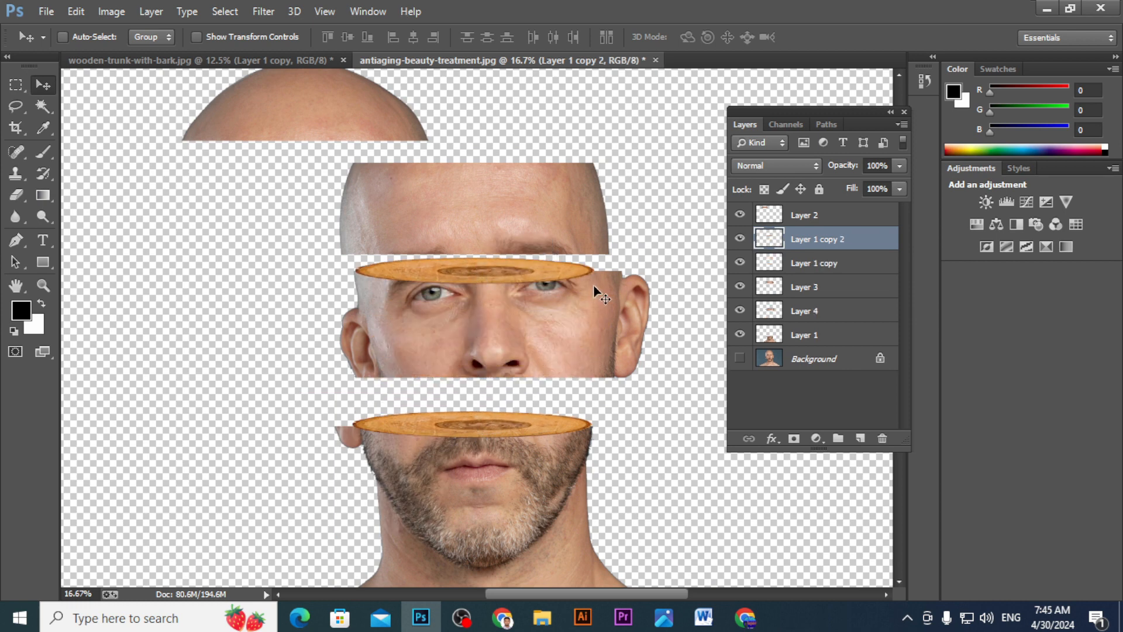
- Widen the eye strip's wood slice from its right end to reach the edge of the cut beside the ear
key("ctrl+t")
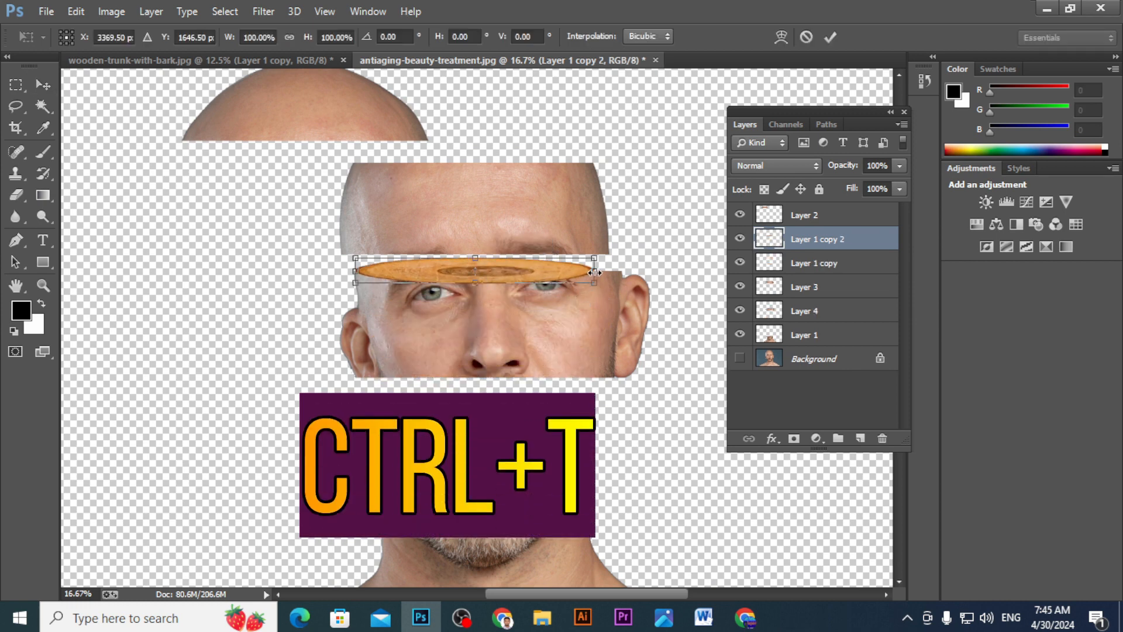
left_click_drag(594, 272, 620, 279)
key("Return")
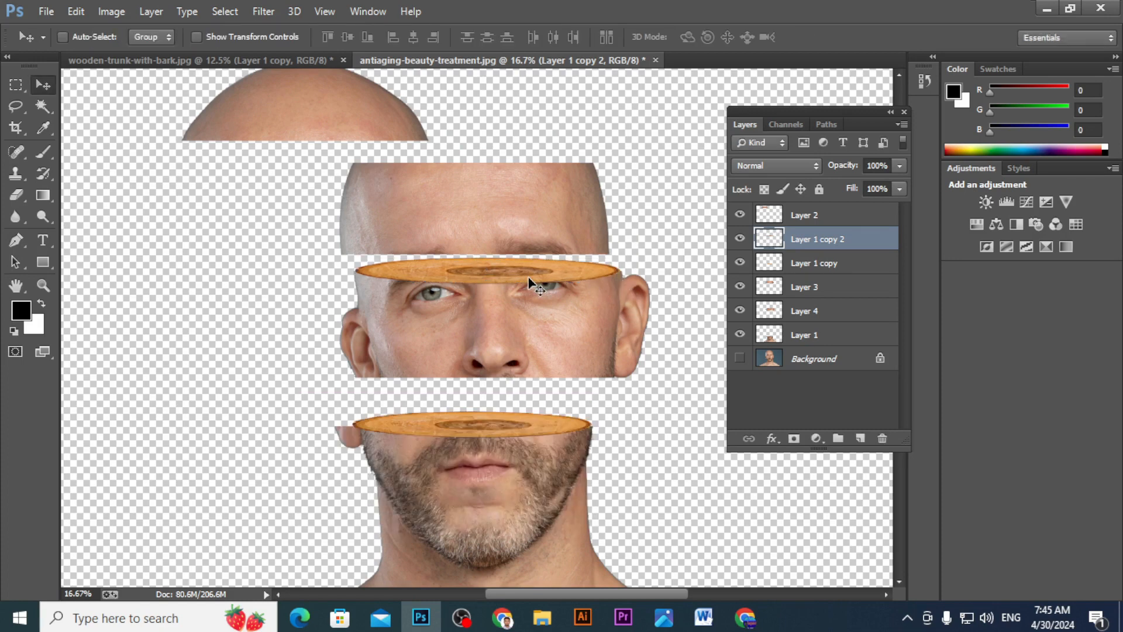
- Duplicate the wood slice onto the forehead strip's top cut, narrow the copy to 89.41% width and nudge it slightly left
left_click_drag(479, 273, 479, 169)
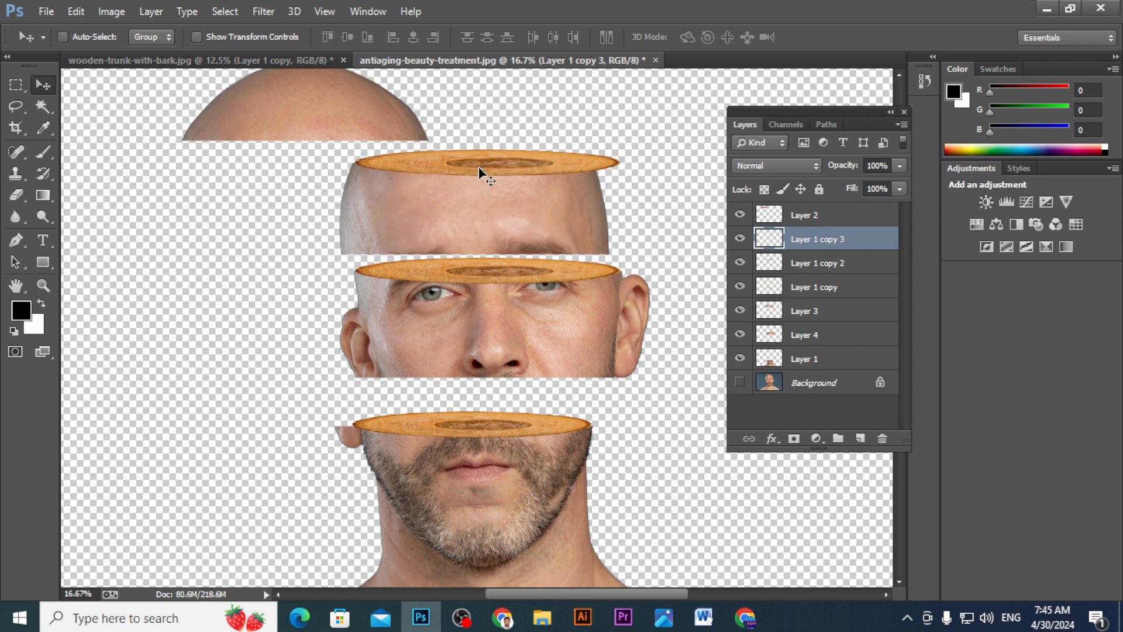
key("ctrl+t")
left_click_drag(621, 166, 596, 168)
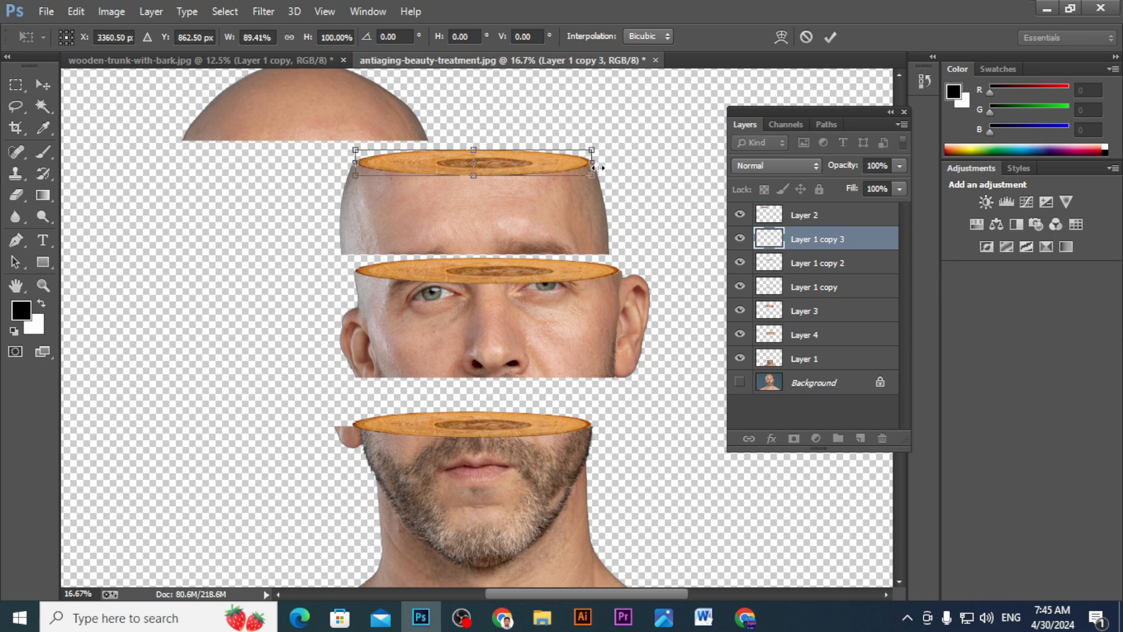
key("Left")
key("Left")
key("Left")
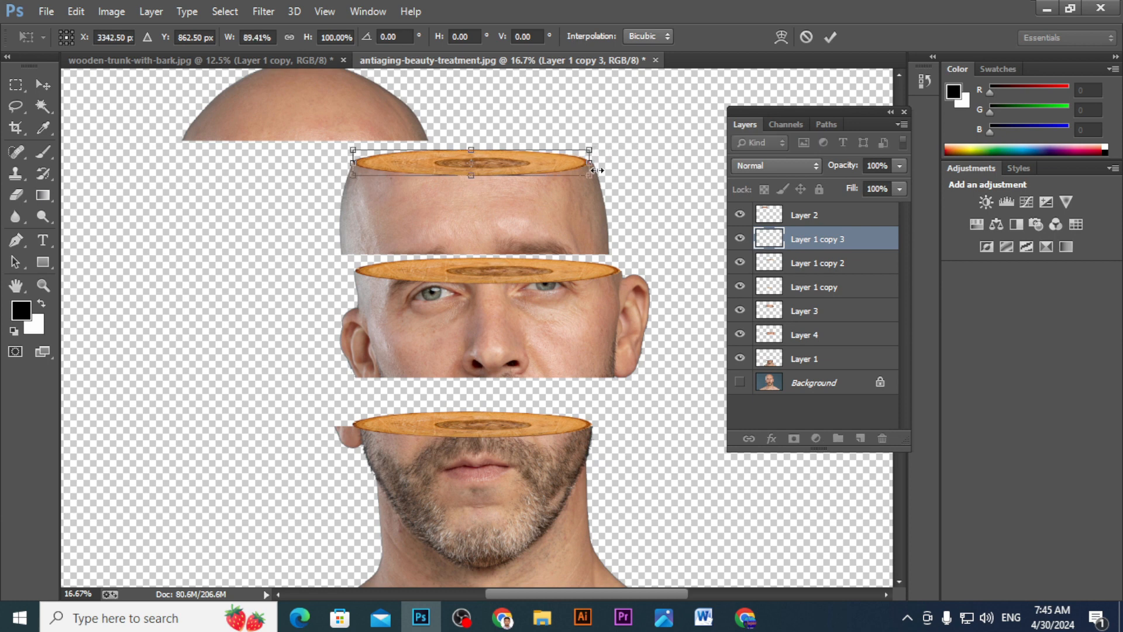
key("Return")
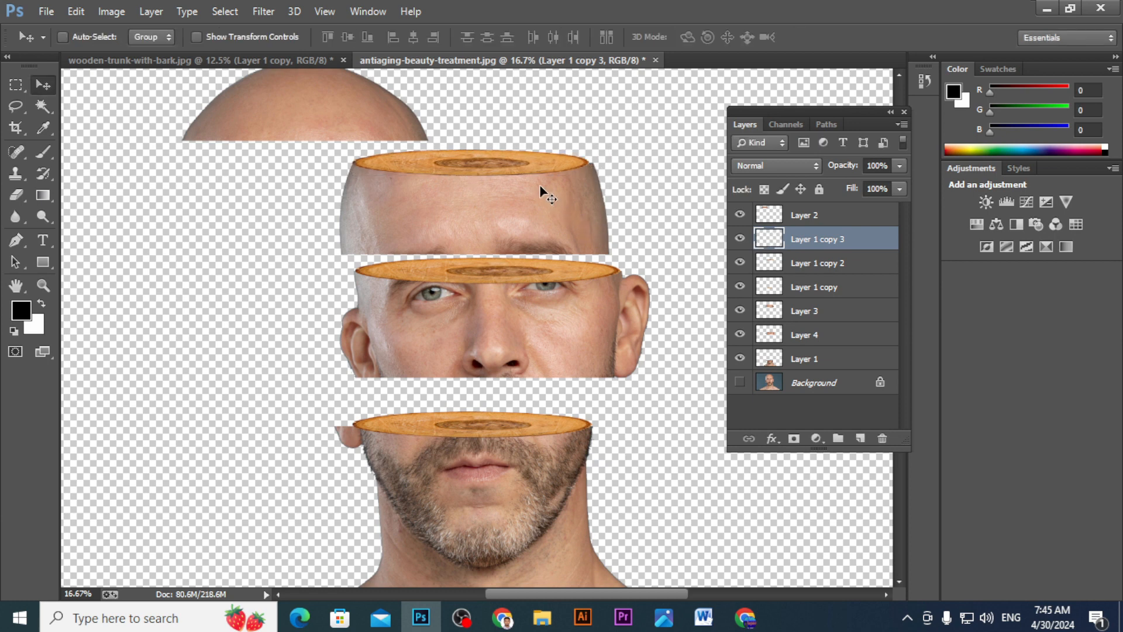
- Widen the forehead's wood slice to 101.04% and nudge it slightly right to fit the cut edges
key("ctrl+t")
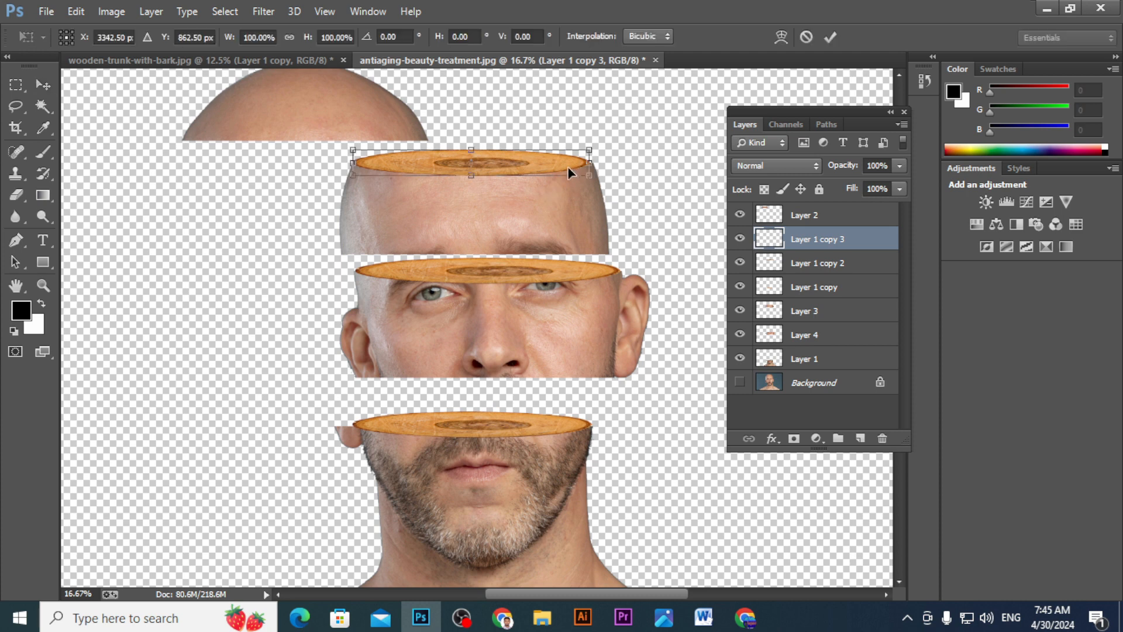
left_click_drag(589, 161, 595, 162)
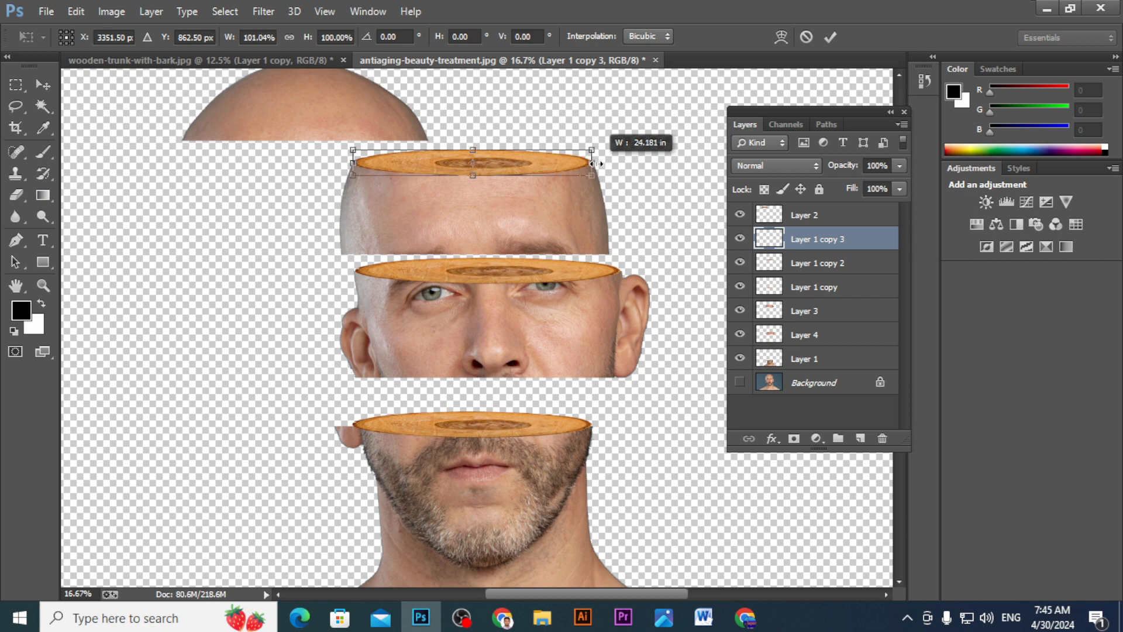
key("Right")
key("Right")
key("Right")
key("Right")
key("Right")
key("Right")
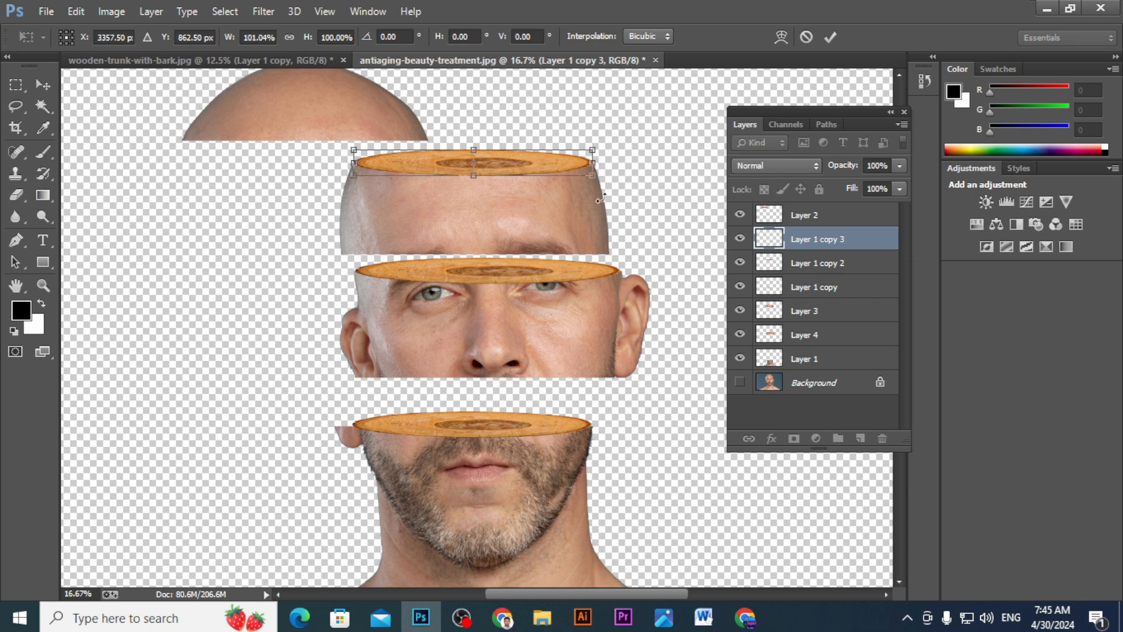
key("Return")
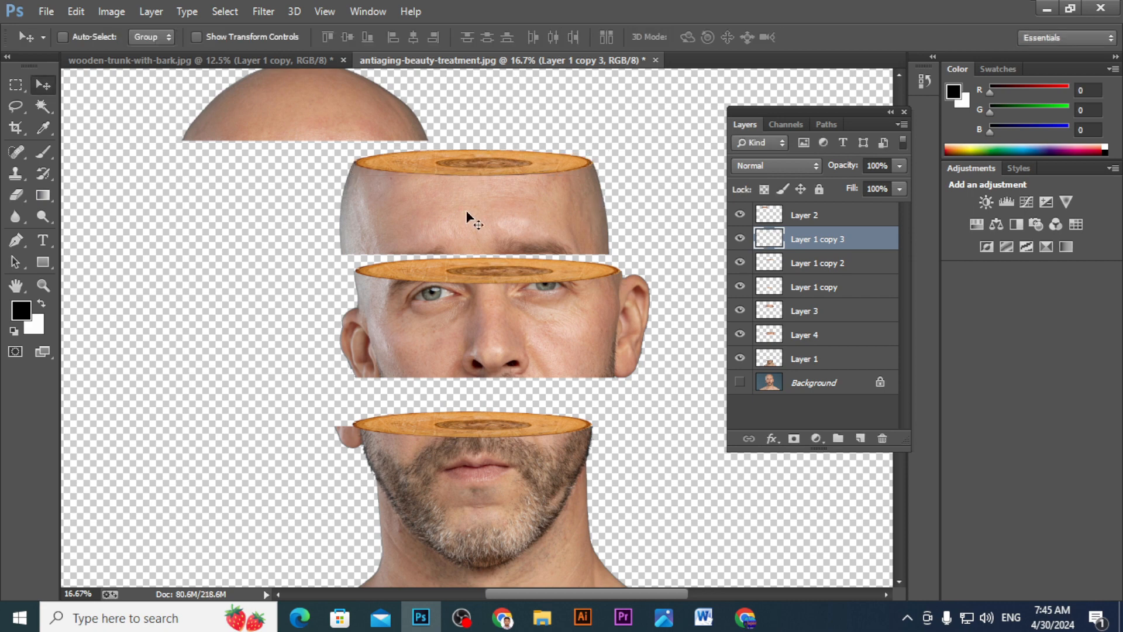
- Move the top of the head on Layer 2 to the right and tilt it slightly counter-clockwise above the forehead
key("ctrl+minus")
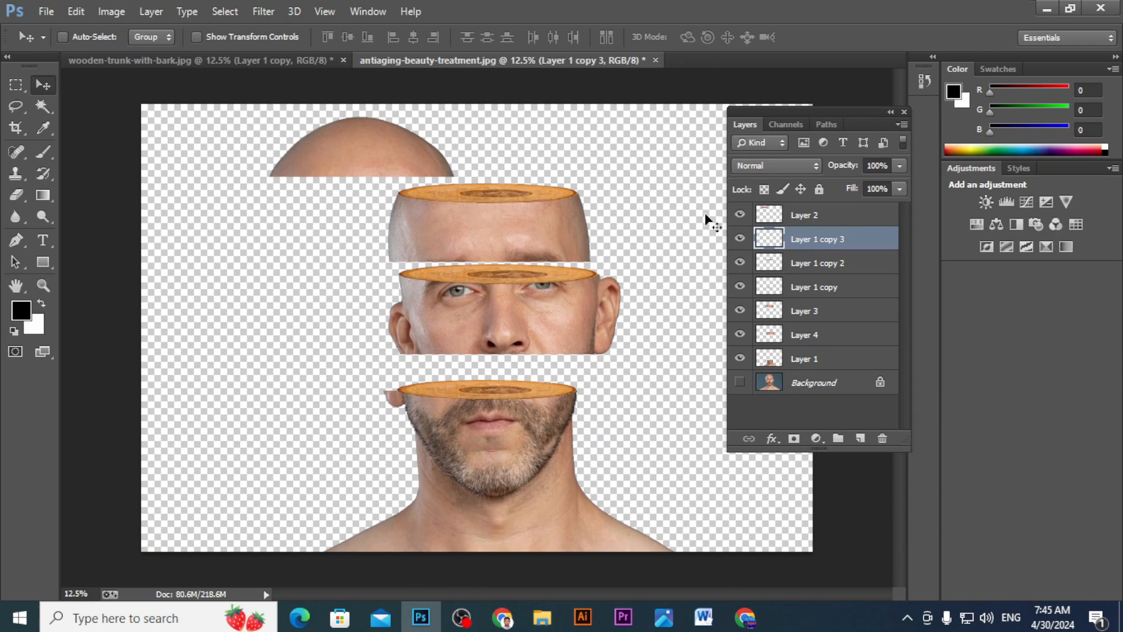
left_click(804, 215)
left_click_drag(322, 150, 348, 151)
key("ctrl+t")
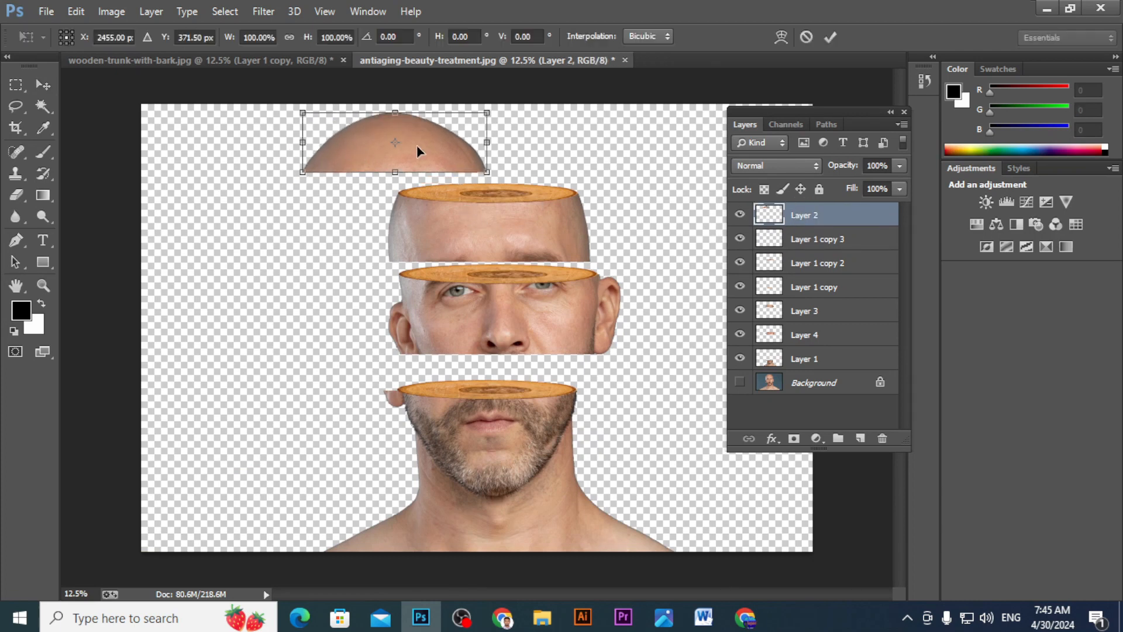
left_click_drag(497, 106, 493, 94)
key("Return")
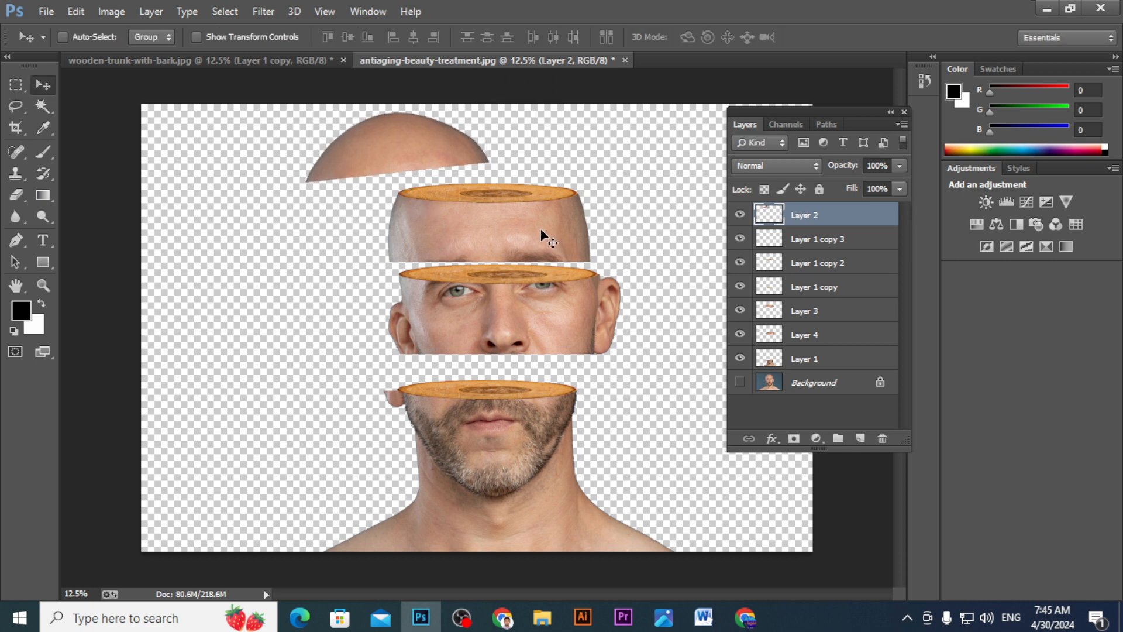
- Move the forehead's wood slice layer, Layer 1 copy 3, between Layer 4 and Layer 1 and hide it
left_click(740, 359)
left_click(740, 359)
left_click(740, 335)
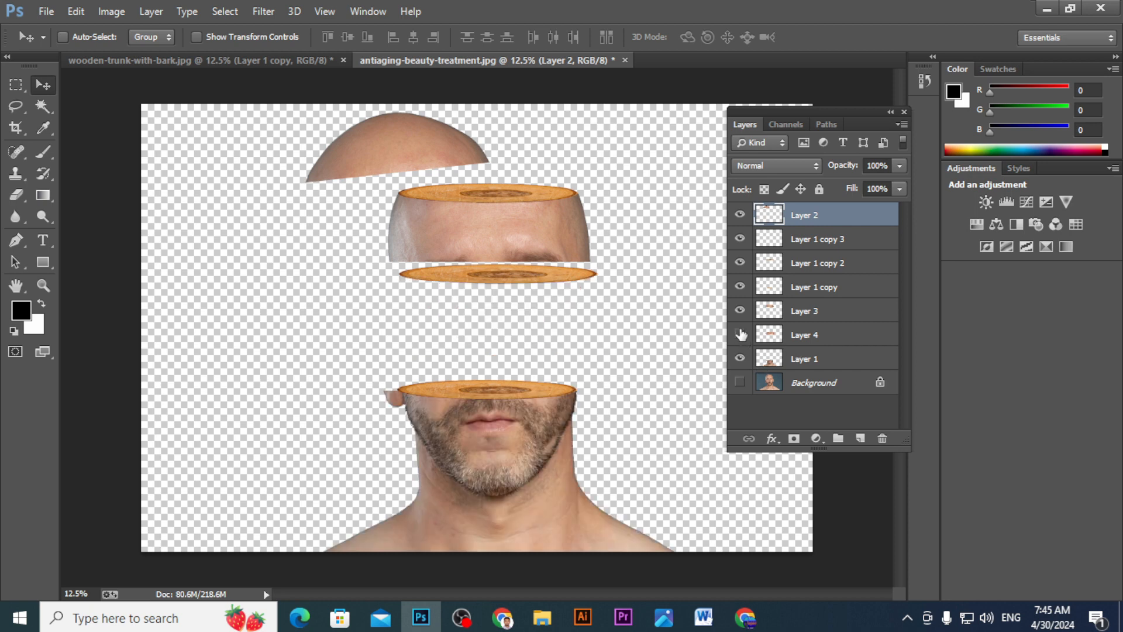
left_click(740, 335)
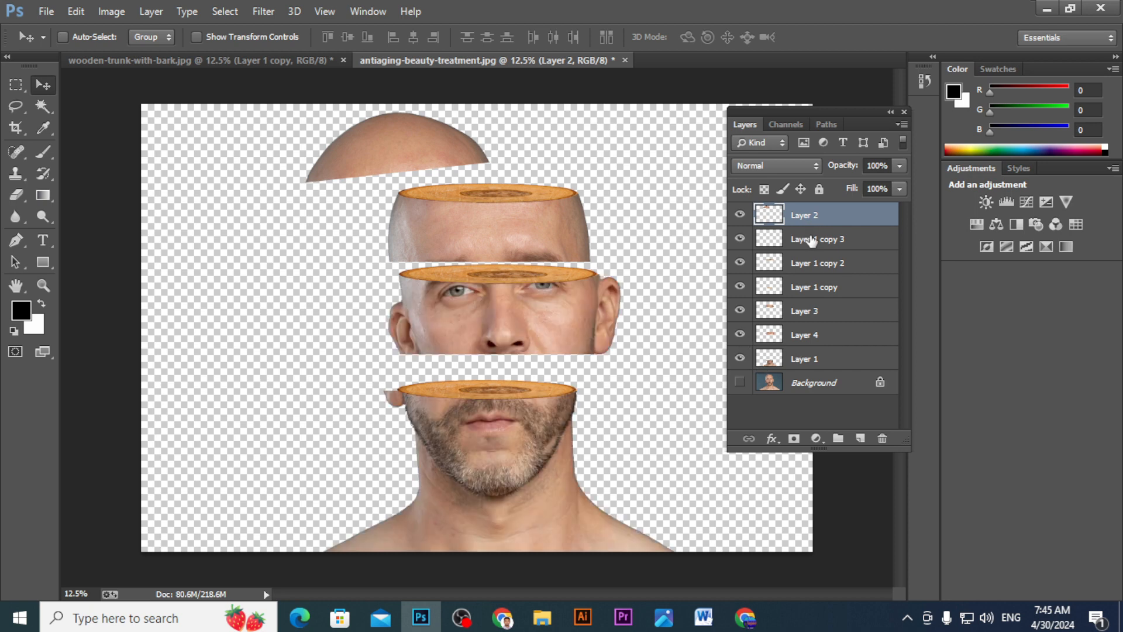
left_click_drag(811, 240, 808, 350)
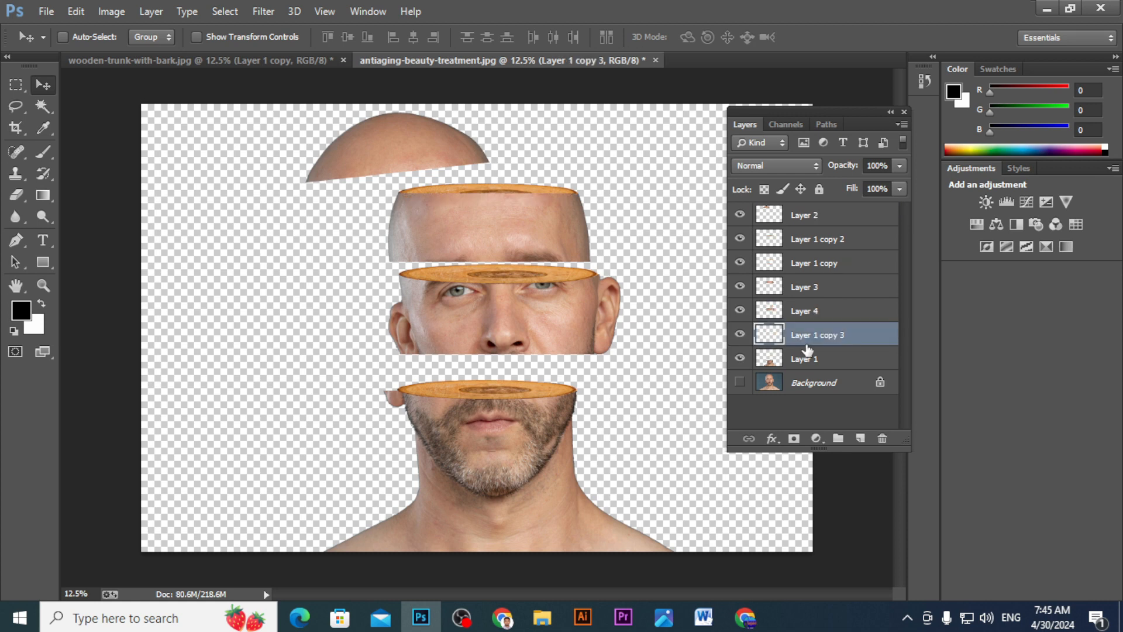
left_click(739, 335)
left_click(738, 335)
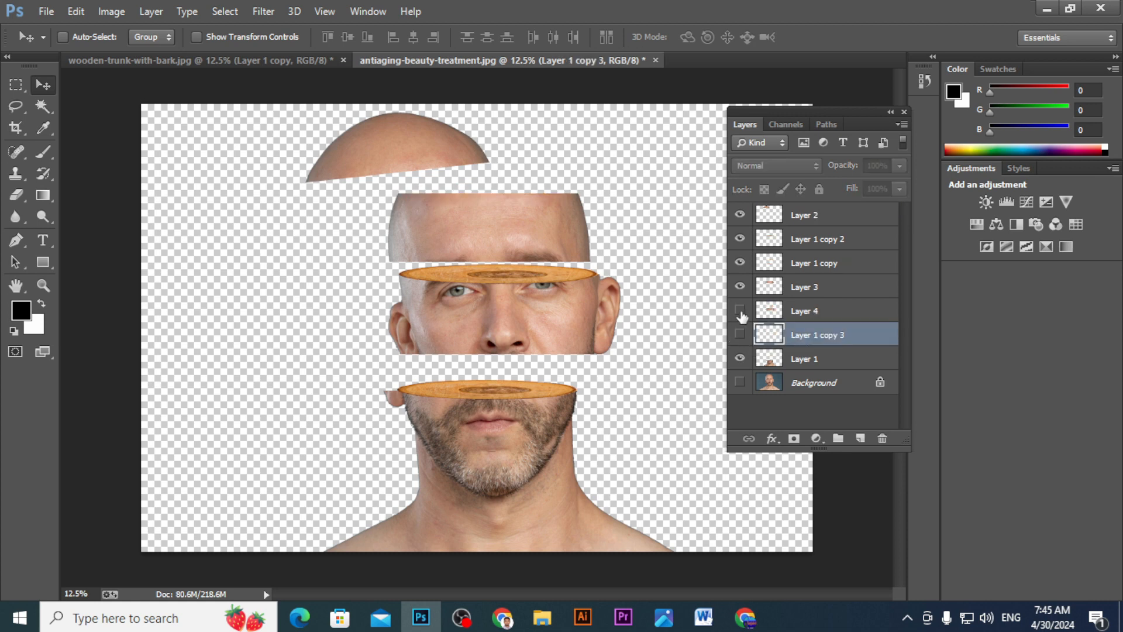
- Place the eye strip's wood slice layer, Layer 1 copy 2, directly above Layer 4 and merge the two layers
left_click(740, 312)
left_click(740, 311)
left_click(740, 310)
left_click(739, 287)
left_click(741, 262)
left_click(740, 239)
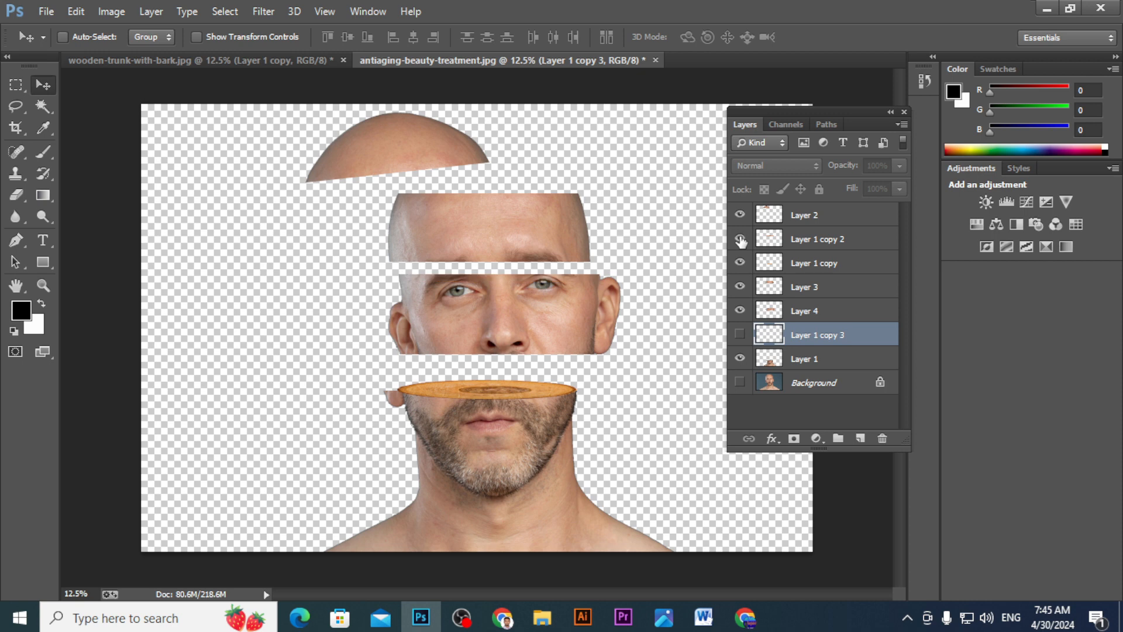
left_click_drag(796, 240, 797, 297)
left_click(737, 287)
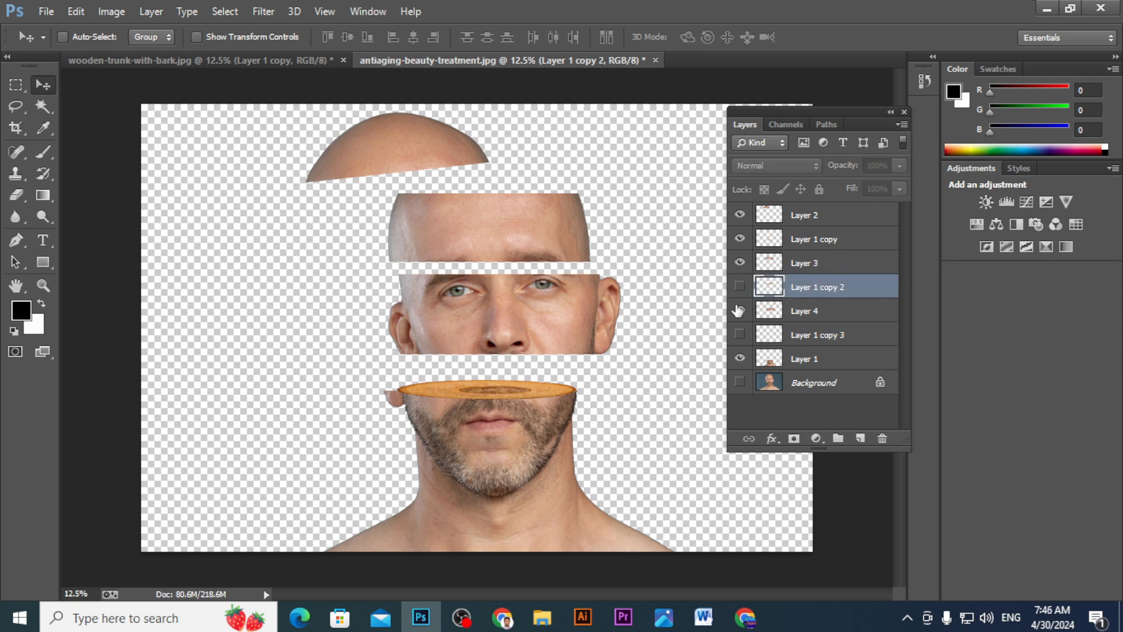
left_click(738, 310)
left_click(738, 310)
left_click(740, 287)
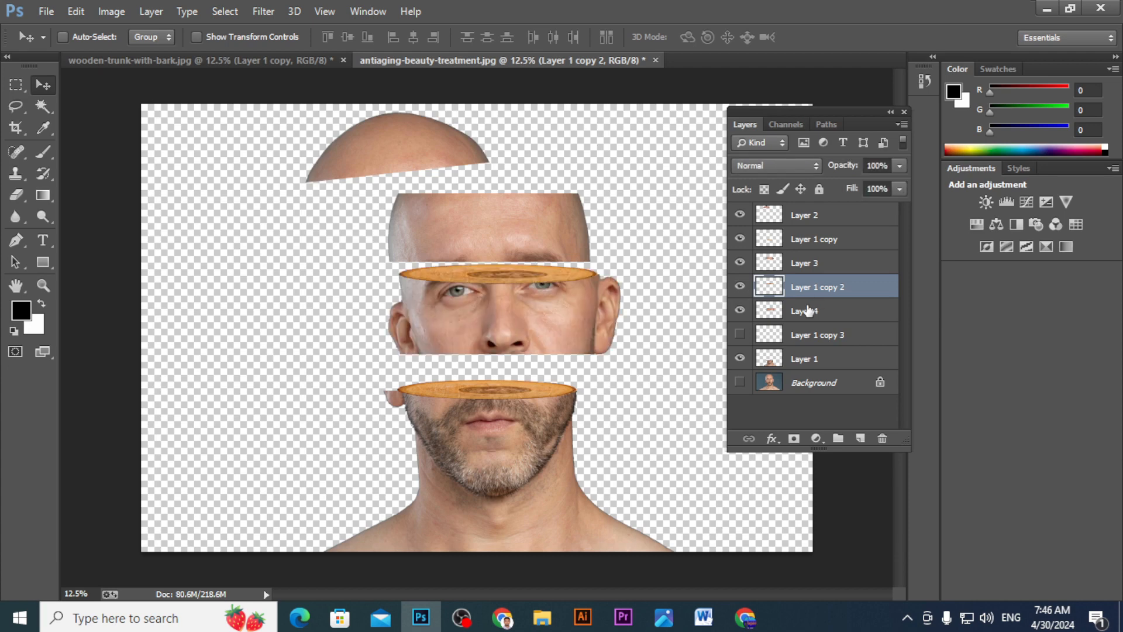
left_click(809, 310, "shift")
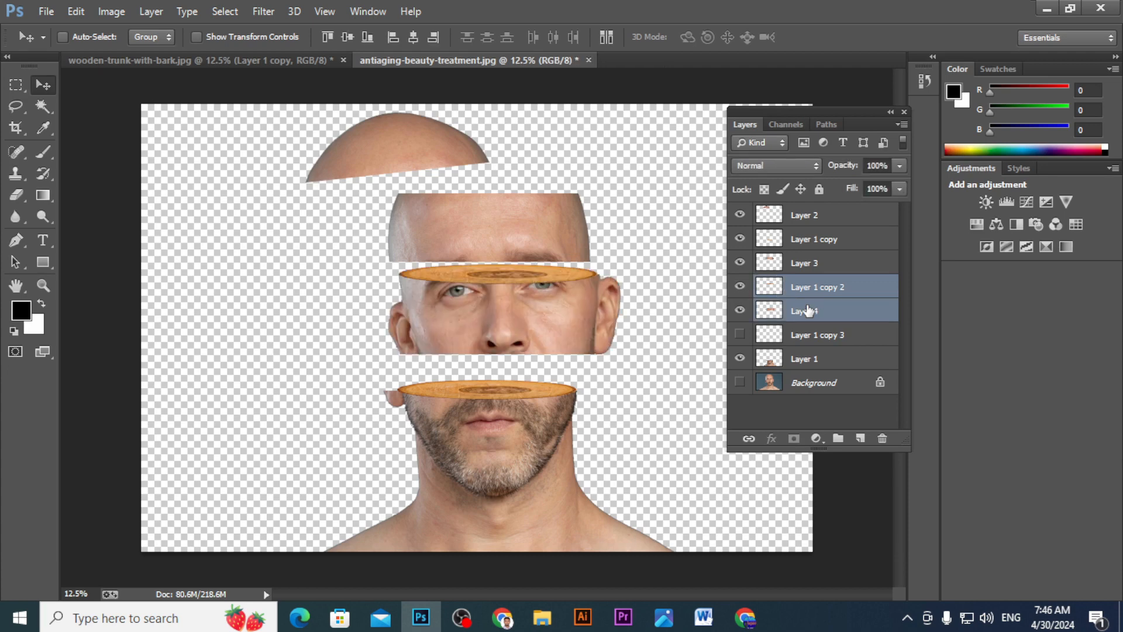
key("ctrl+e")
- Lower the merged eye strip slightly, rotate it about 5.2° clockwise and shift it left over the lower face
mouse_move(531, 292)
left_mouse_down()
mouse_move(511, 303)
mouse_move(549, 307)
mouse_move(521, 307)
left_mouse_up()
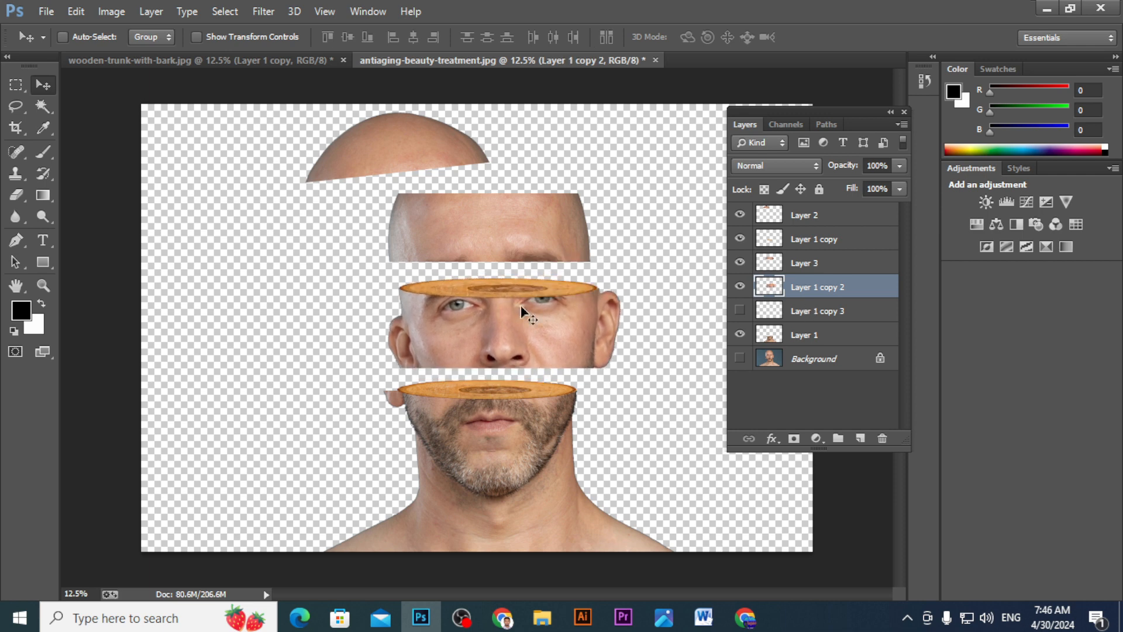
key("ctrl+t")
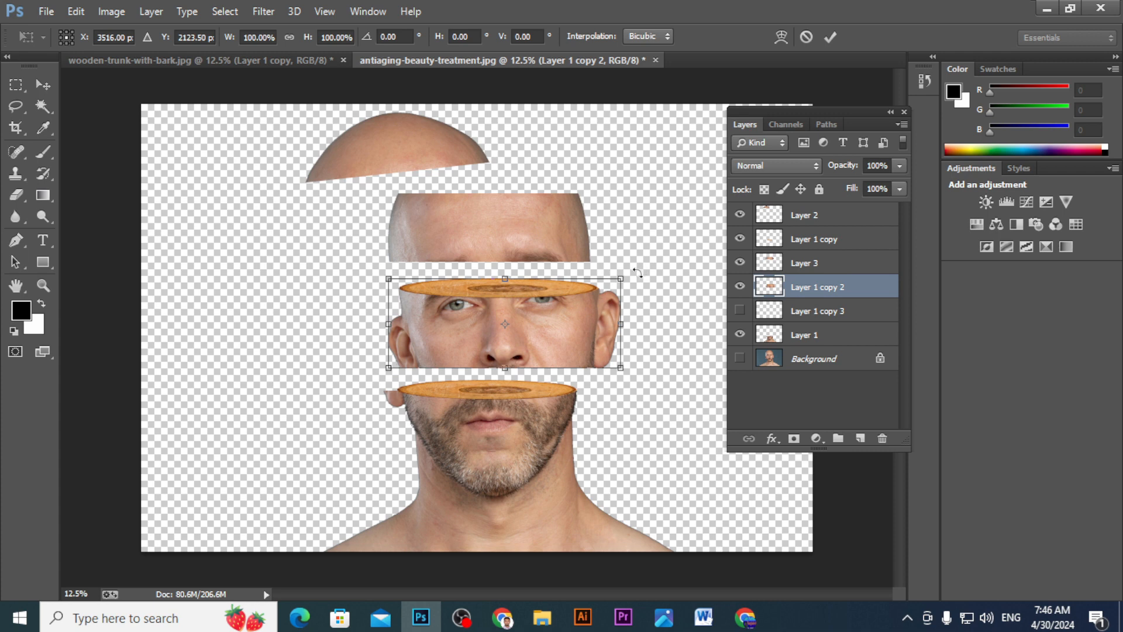
mouse_move(637, 273)
left_mouse_down()
mouse_move(643, 284)
mouse_move(639, 259)
mouse_move(642, 286)
left_mouse_up()
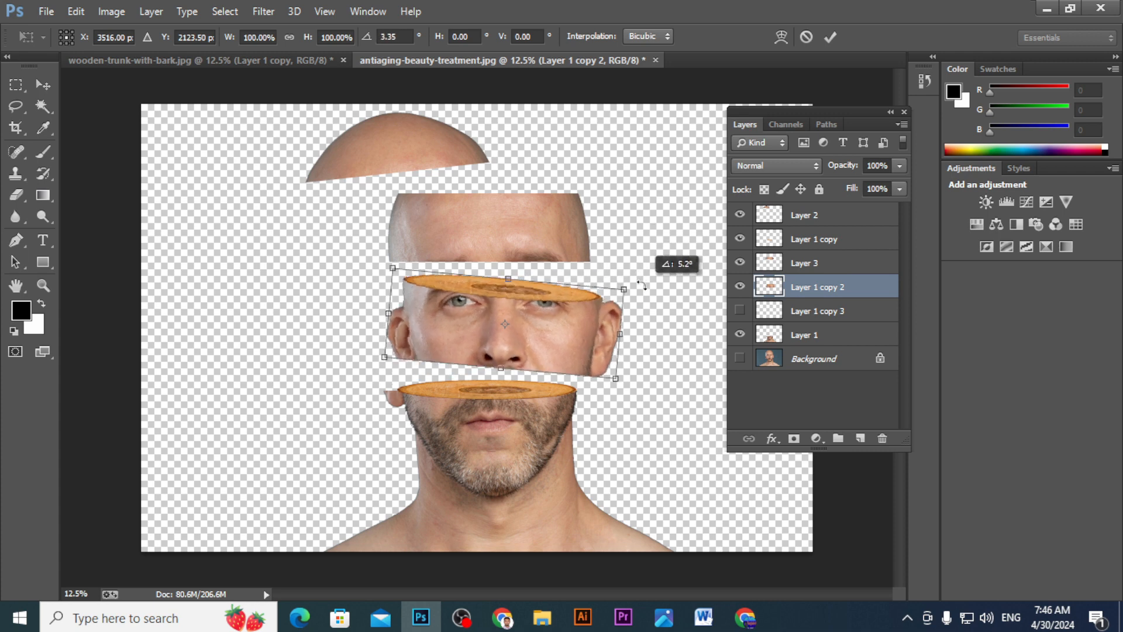
left_click_drag(553, 311, 535, 310)
key("Return")
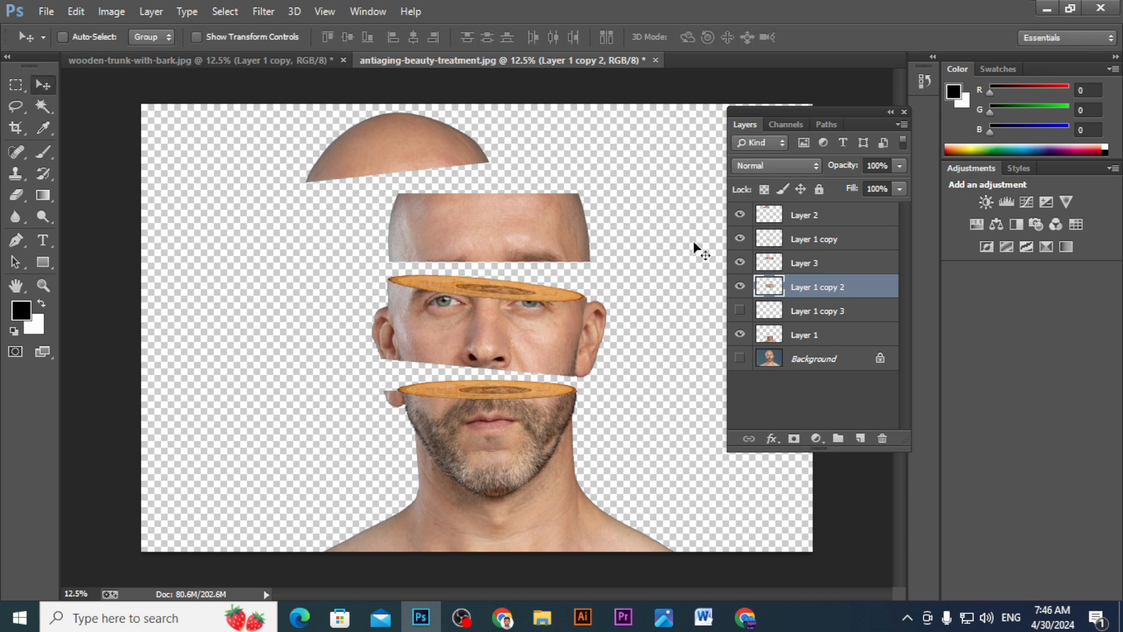
- Show the forehead's wood slice layer again and nudge the tilted eye strip slightly down
left_click(740, 310)
left_click(740, 310)
left_click(740, 310)
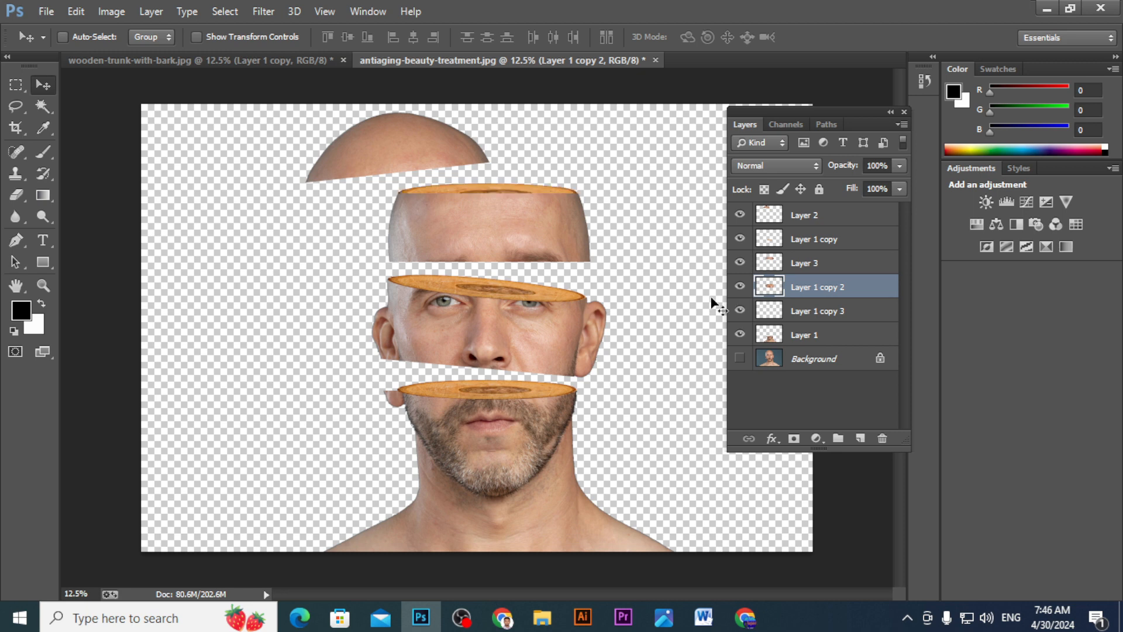
key("Up")
key("Up")
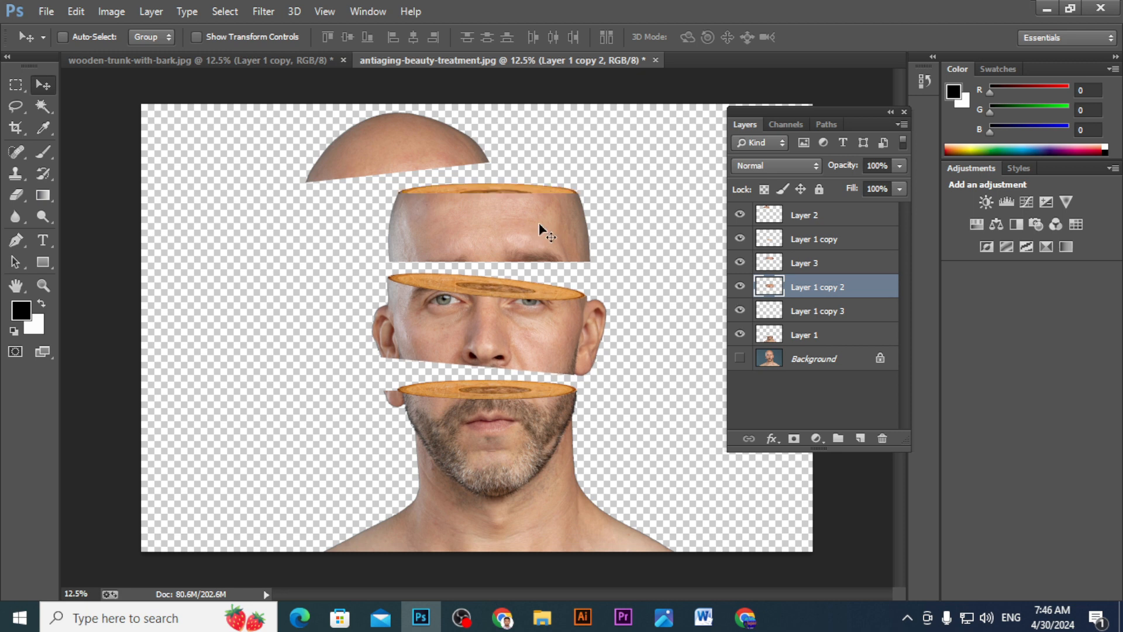
key("Down")
key("Down")
key("Down")
key("Down")
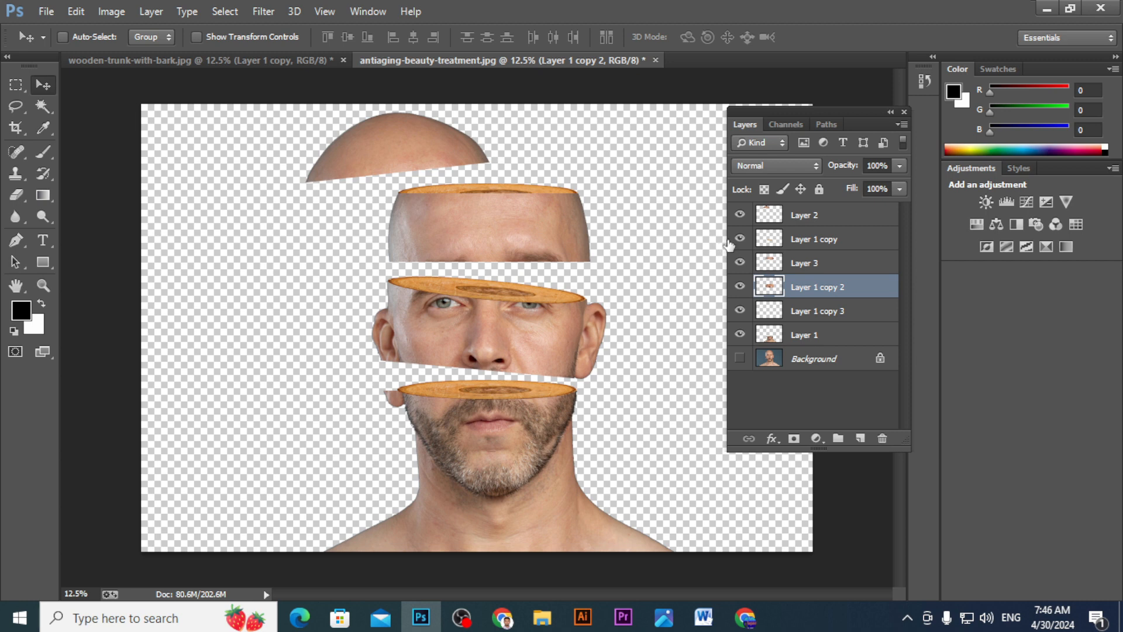
- Select the forehead's wood slice, Layer 1 copy 3, and nudge it up above the forehead's cut
left_click(740, 239)
left_click(741, 239)
left_click(740, 311)
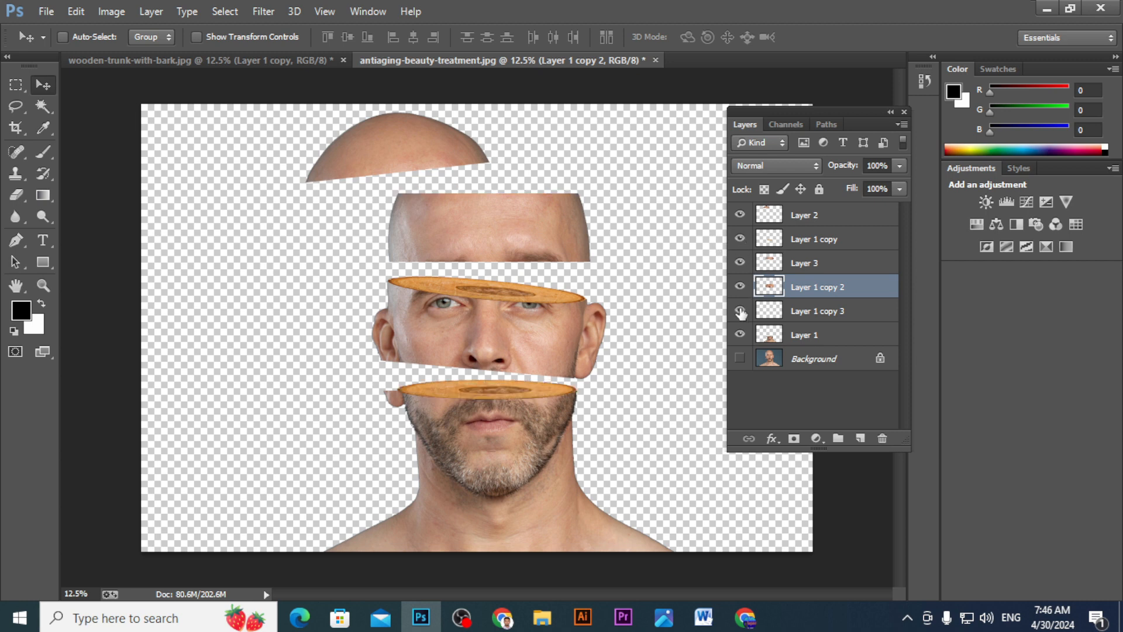
left_click(741, 312)
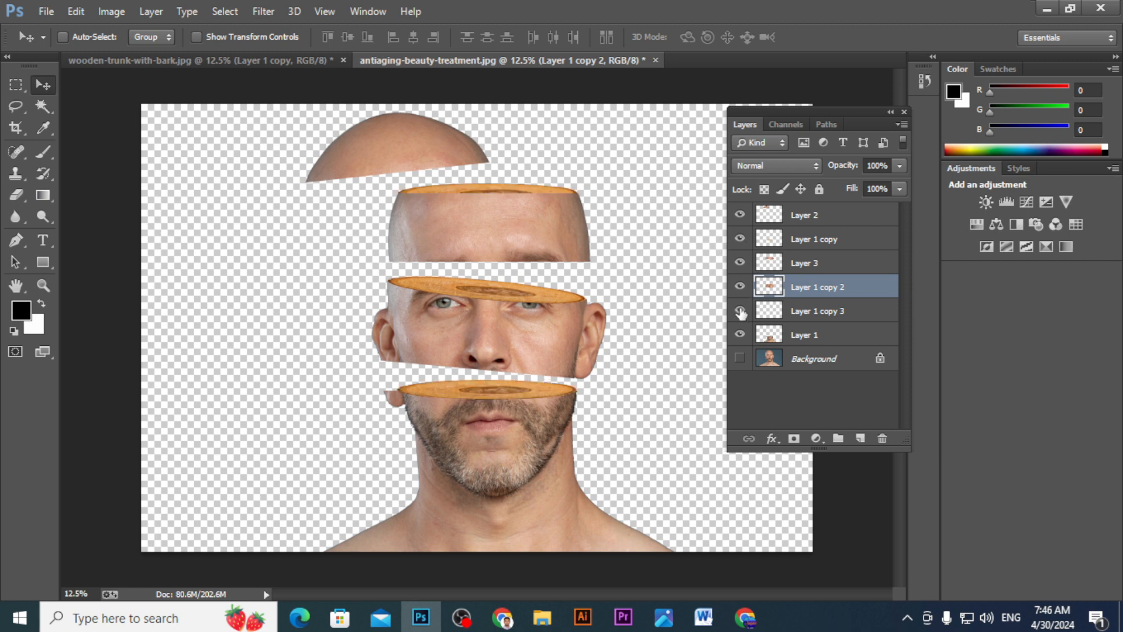
left_click(809, 314)
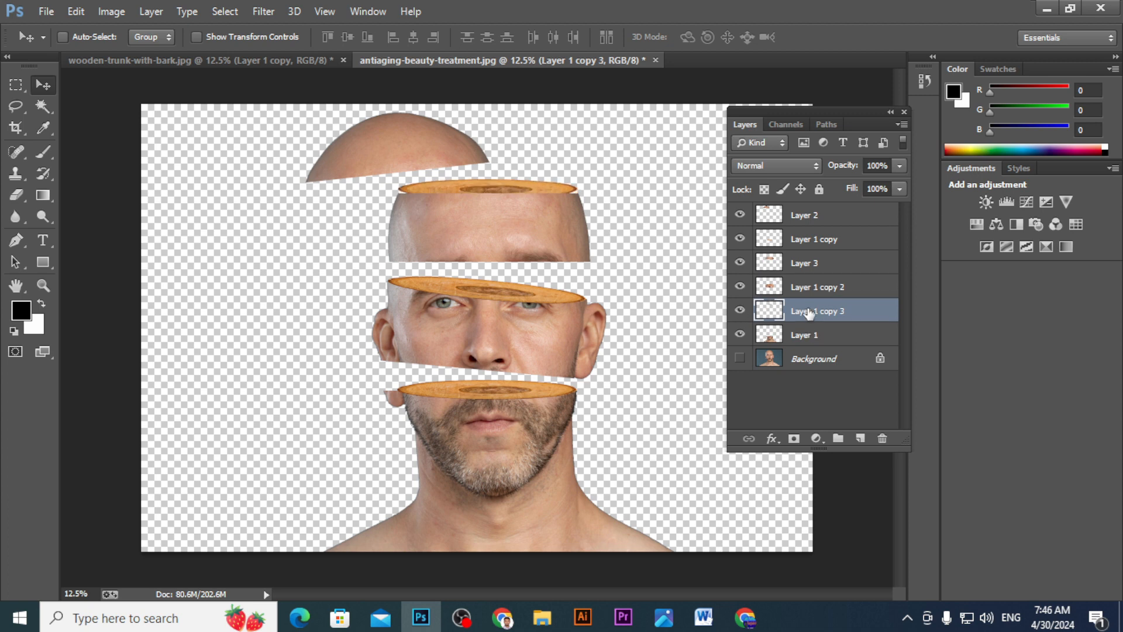
key("Up")
key("Up")
key("Up")
key("Up")
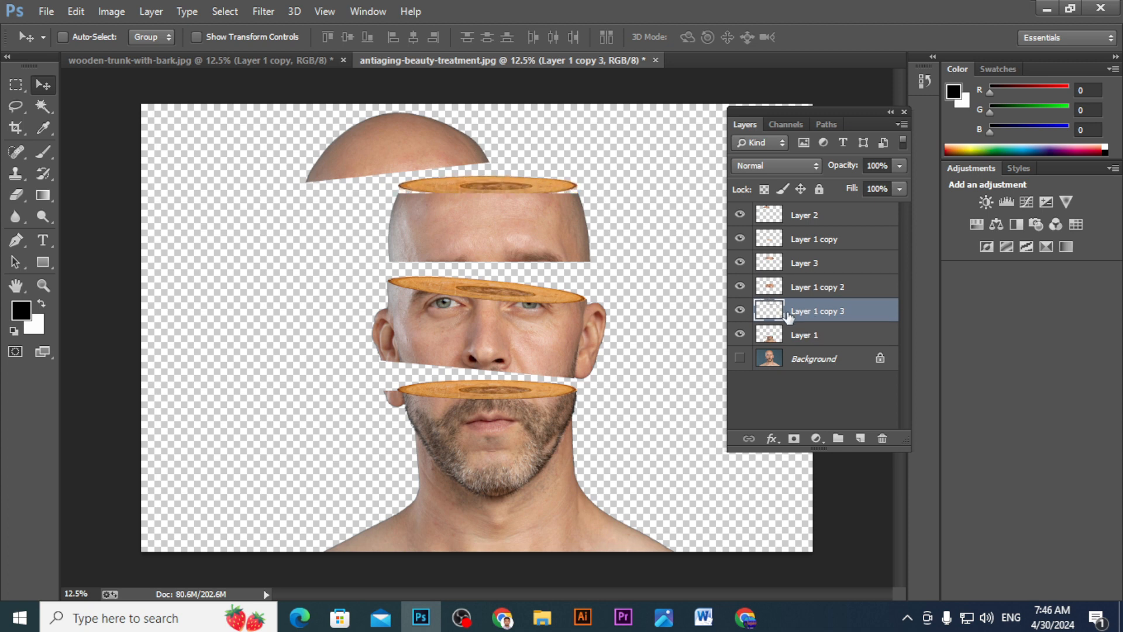
- Identify the forehead layer by toggling visibility and move Layer 1 copy 3 directly above Layer 3
left_click(740, 239)
left_click(740, 215)
left_click(741, 215)
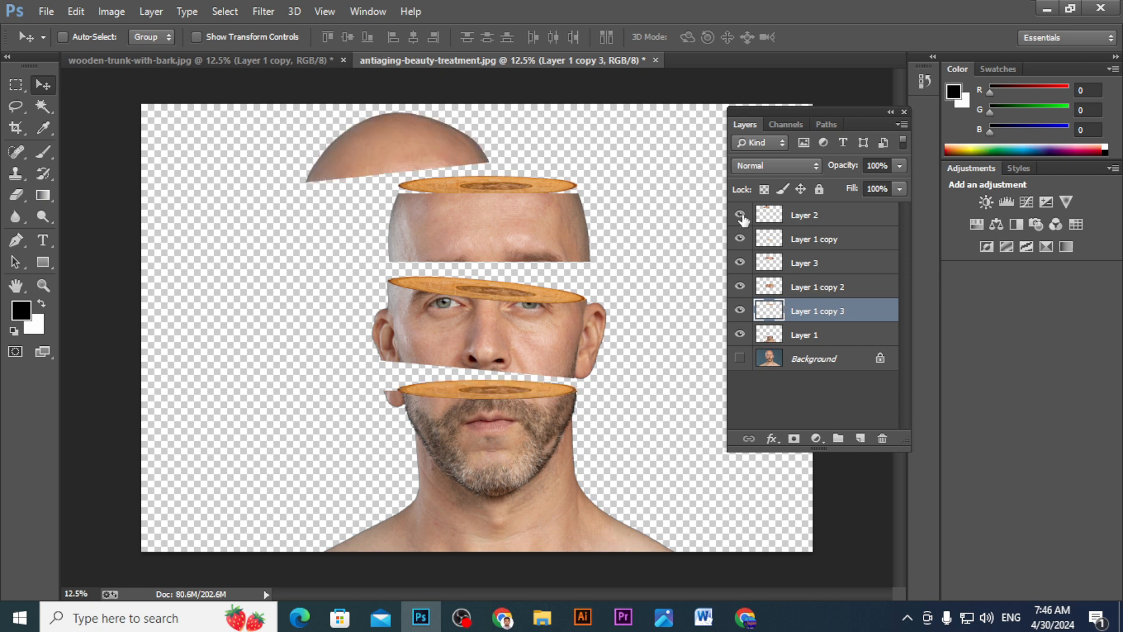
left_click(740, 286)
left_click(740, 286)
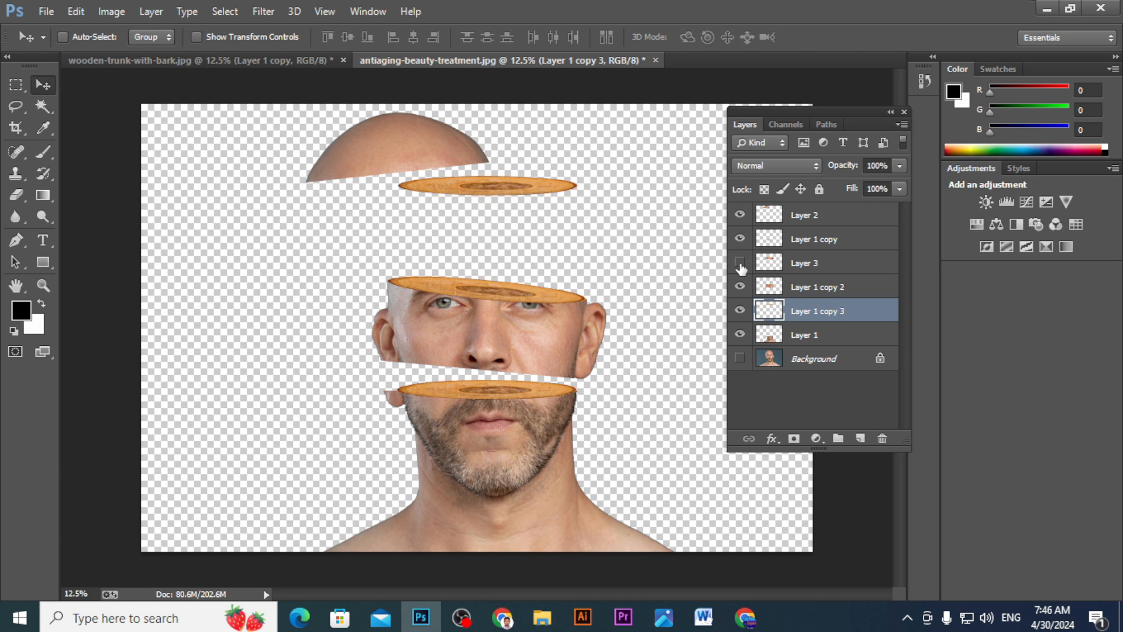
left_click(740, 263)
left_click_drag(793, 312, 786, 252)
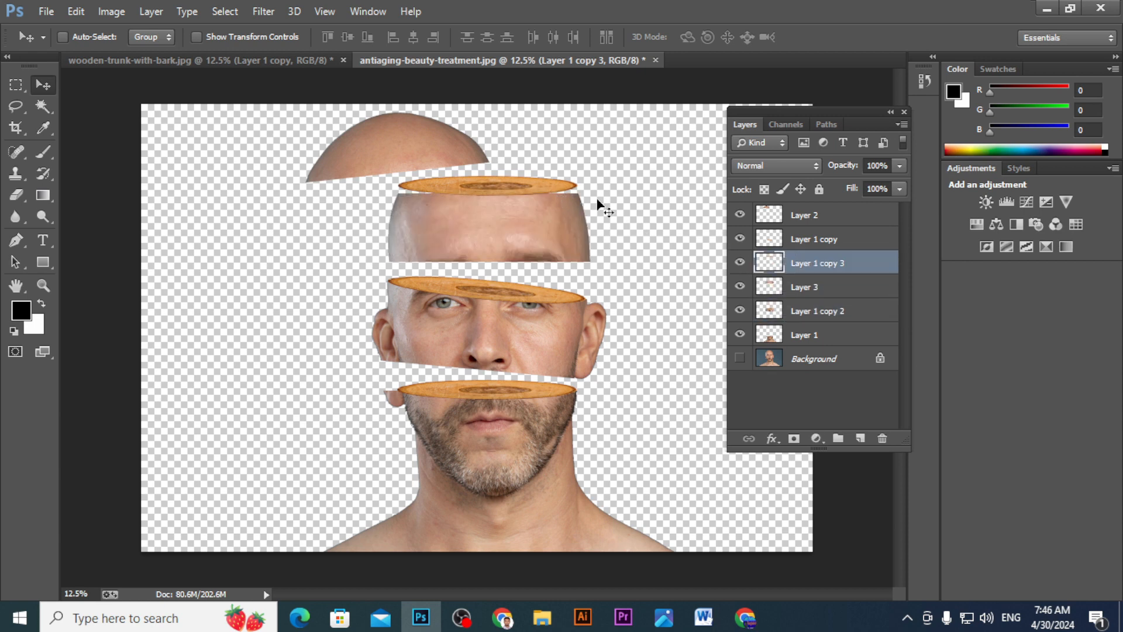
- Lower the forehead's wood slice onto the forehead's top cut and hide Layer 3 to check which piece it holds
key("alt+bracketright")
left_click_drag(539, 191, 537, 201)
key("alt+bracketleft")
left_click(741, 285)
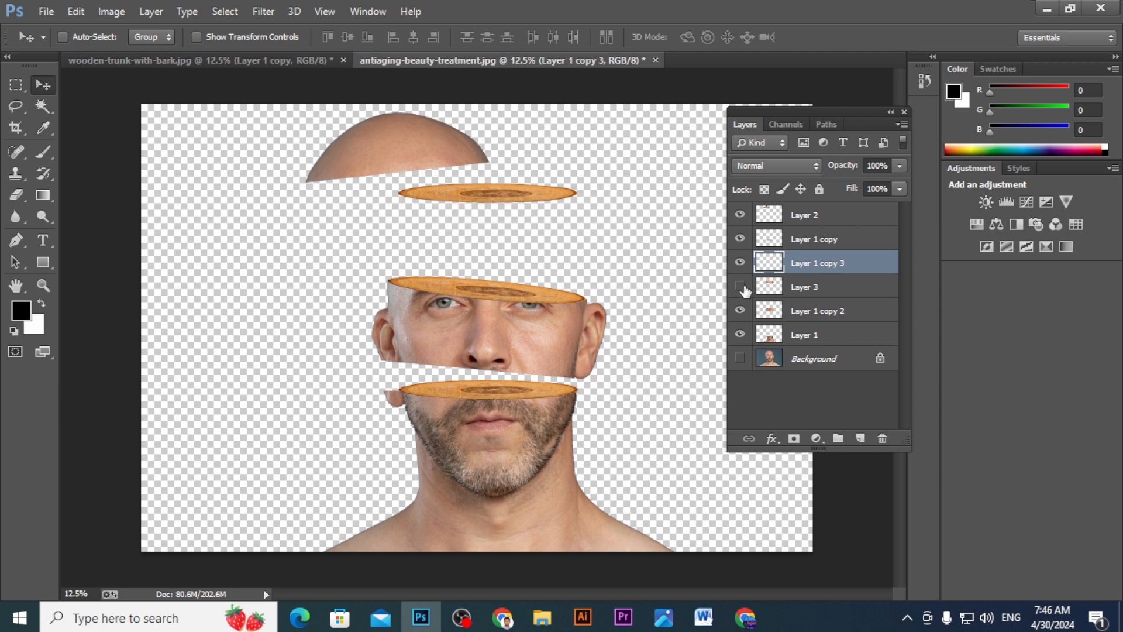
- Show Layer 3 again and merge the forehead piece with its wood slice, Layer 1 copy 3
left_click(742, 286)
left_click(799, 289, "ctrl")
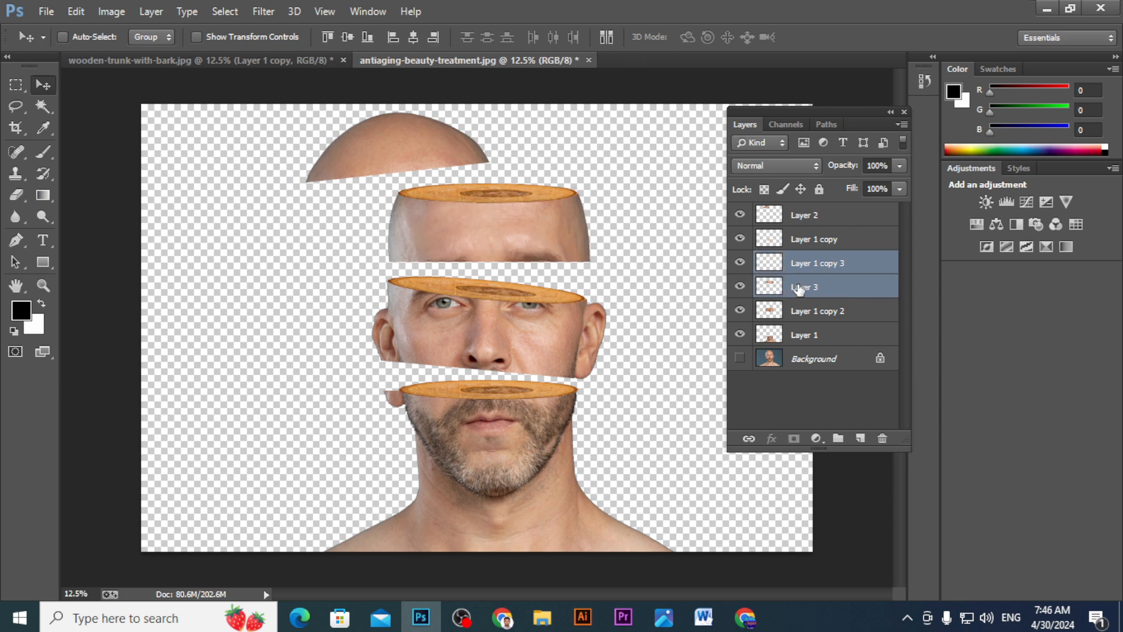
key("ctrl+e")
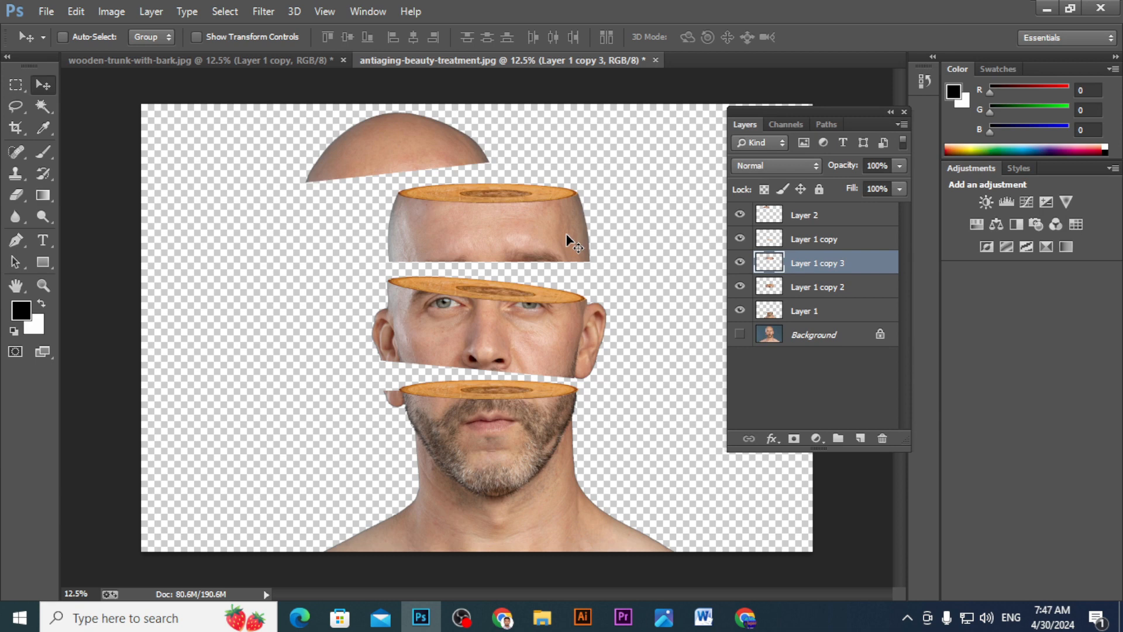
- Rotate the merged forehead piece about -1.8° and nudge it slightly down over the eye strip
key("ctrl+t")
mouse_move(604, 185)
left_mouse_down()
mouse_move(610, 197)
mouse_move(604, 176)
left_mouse_up()
left_click_drag(547, 214, 550, 216)
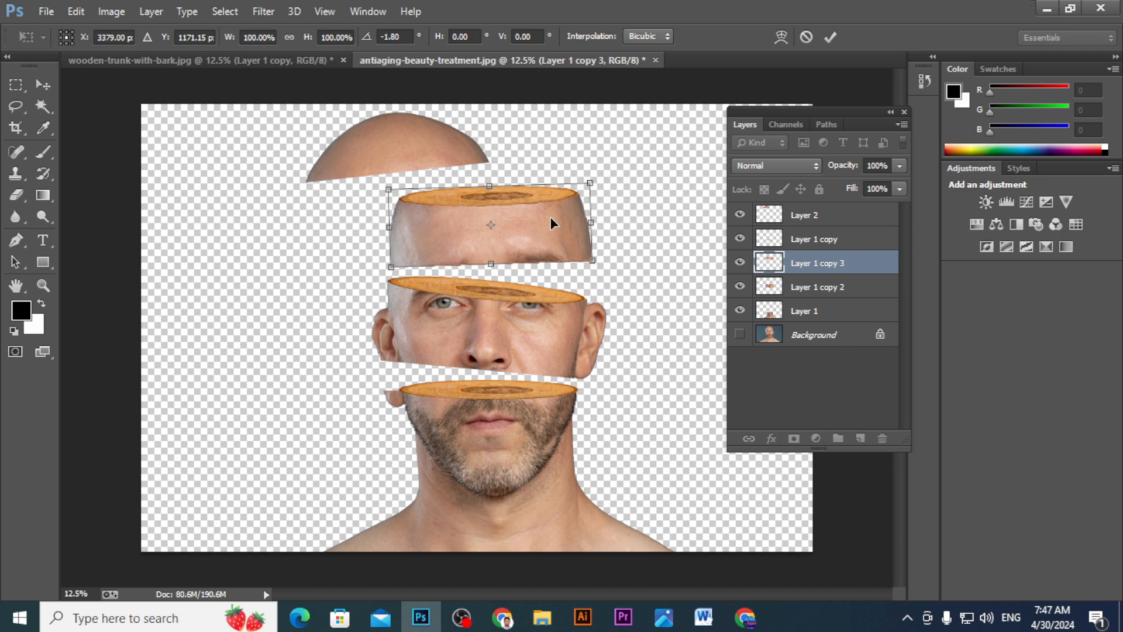
key("Return")
- Move the skull cap, Layer 2, over the forehead piece and rotate it about 10° clockwise
left_click(800, 217)
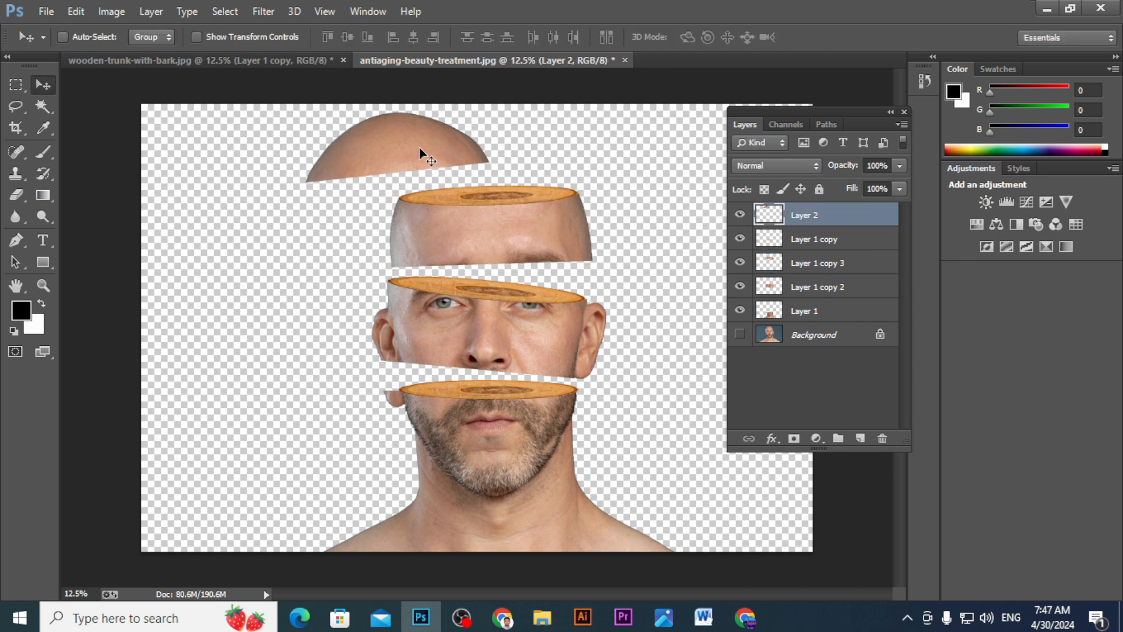
left_click_drag(420, 148, 478, 150)
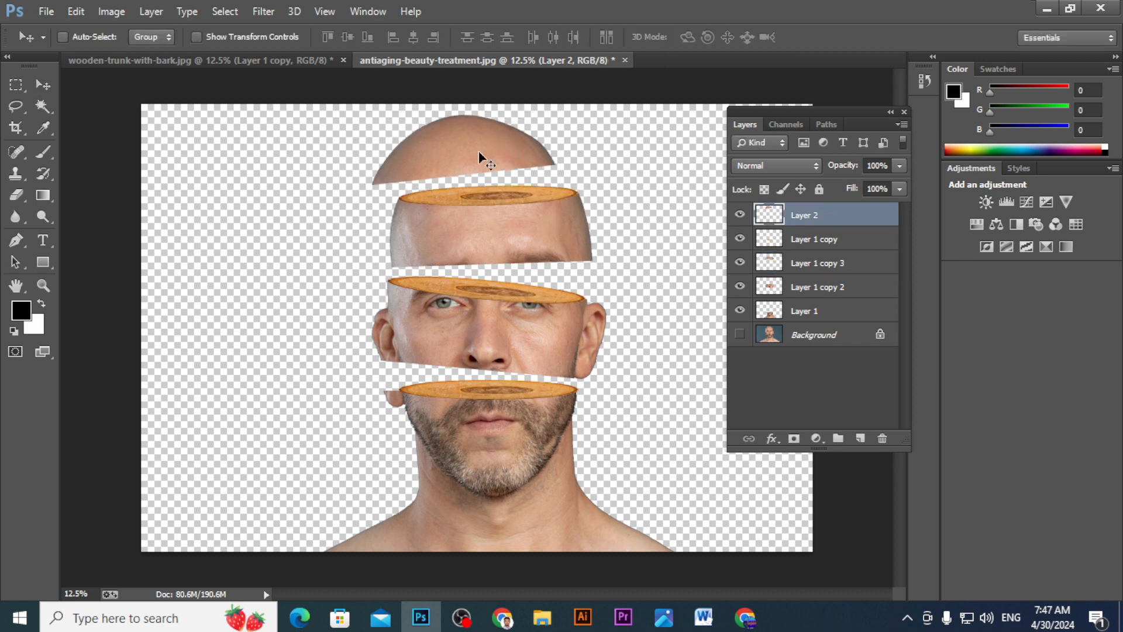
key("ctrl+t")
left_click_drag(577, 124, 580, 138)
left_click_drag(509, 150, 518, 146)
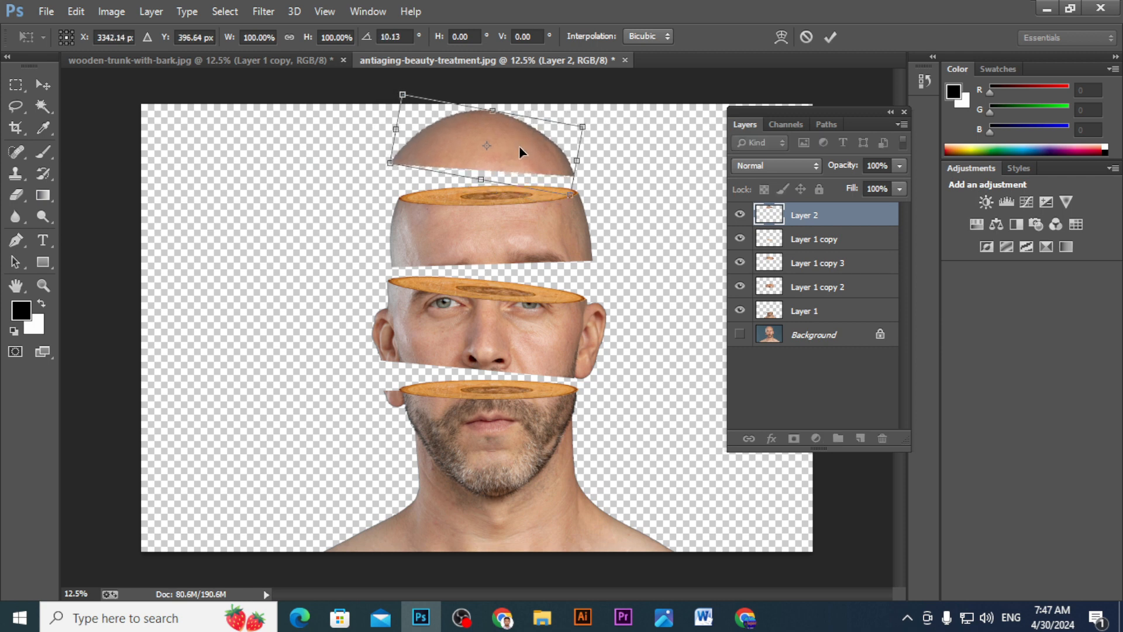
key("Return")
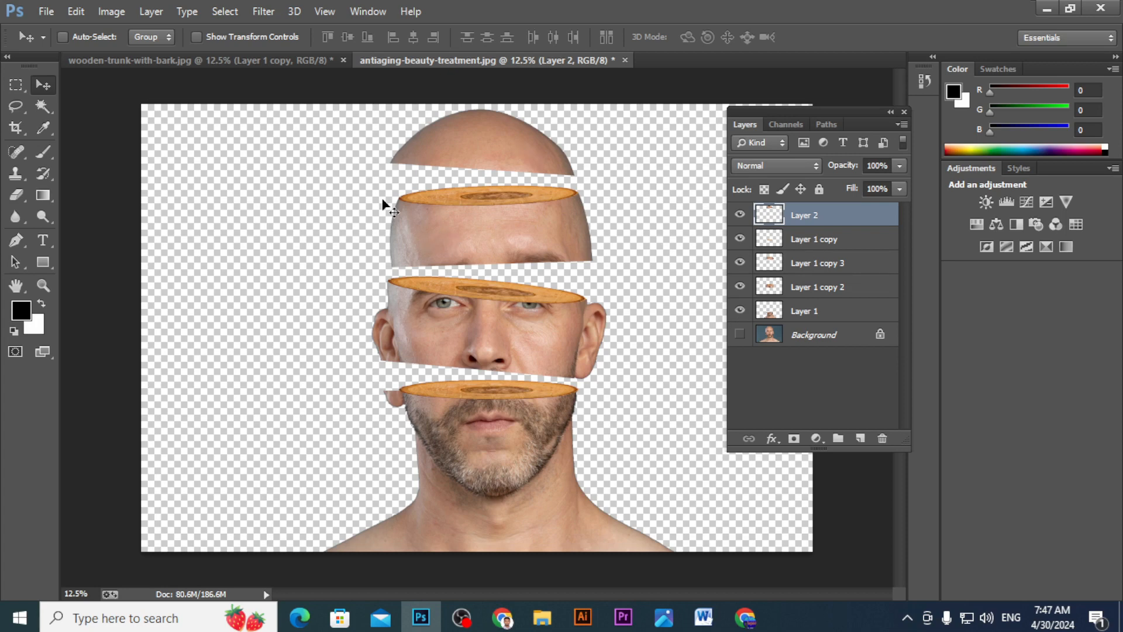
- Add a new layer directly above Background and create a light orange-beige Solid Color fill, ecc690, behind the head pieces
left_click(860, 440)
left_click_drag(815, 221, 817, 350)
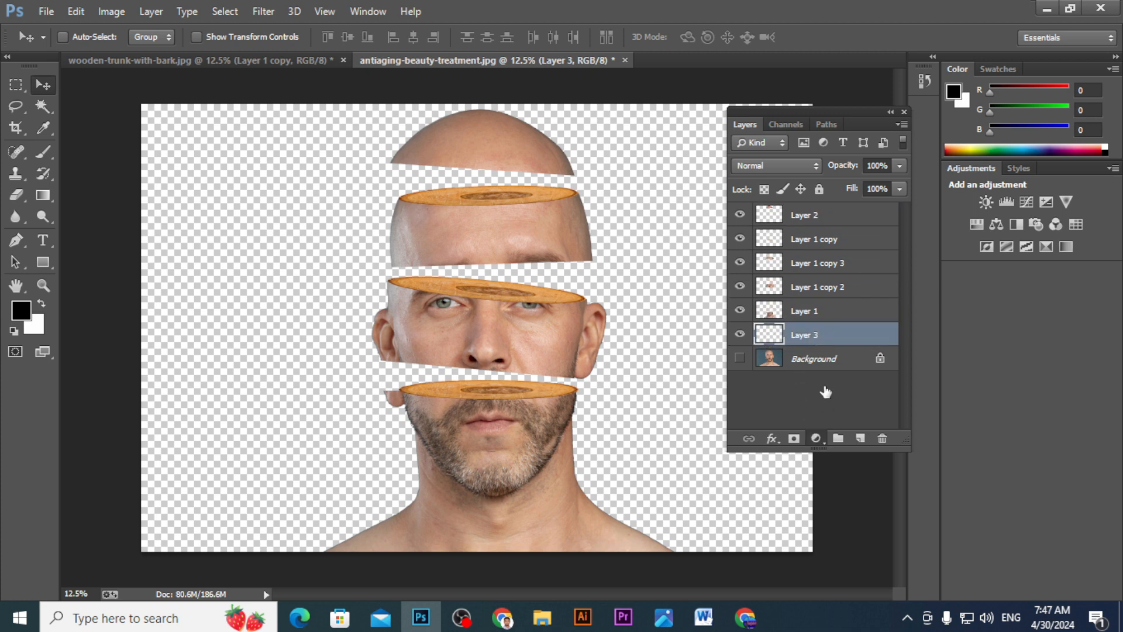
left_click(816, 439)
left_click(840, 200)
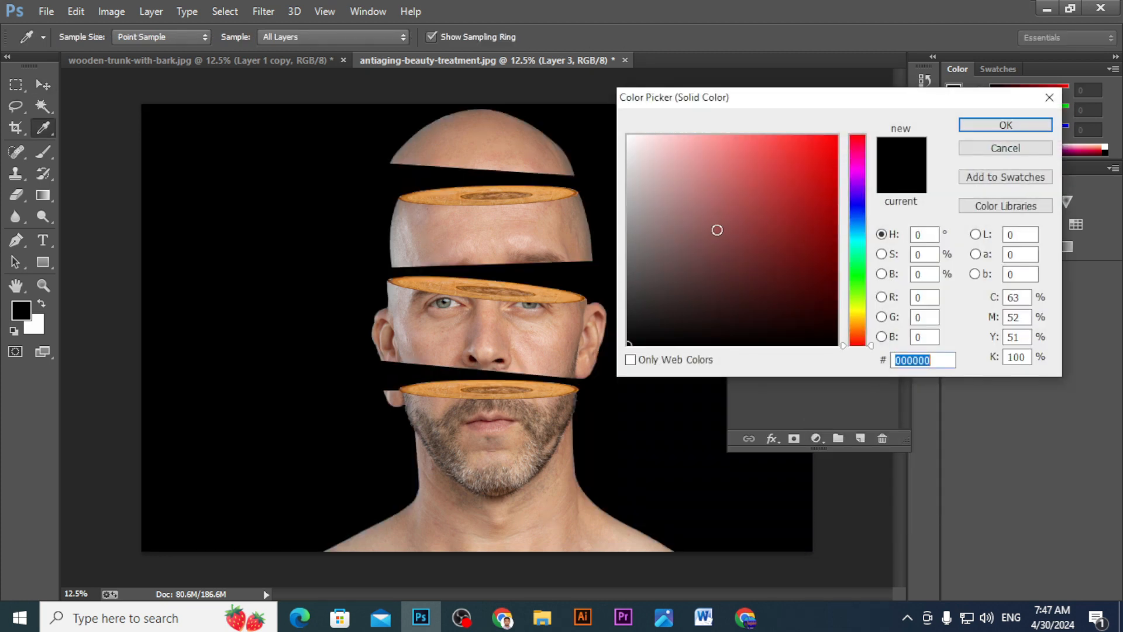
mouse_move(656, 229)
left_mouse_down()
mouse_move(632, 209)
mouse_move(630, 188)
left_mouse_up()
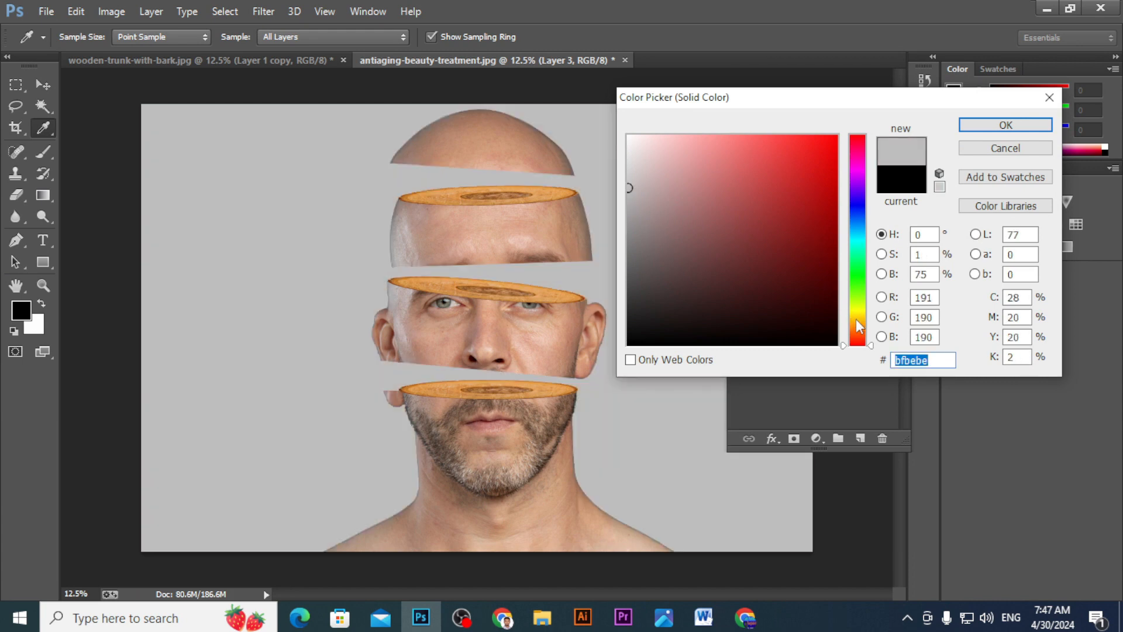
left_click(857, 321)
left_click(648, 240)
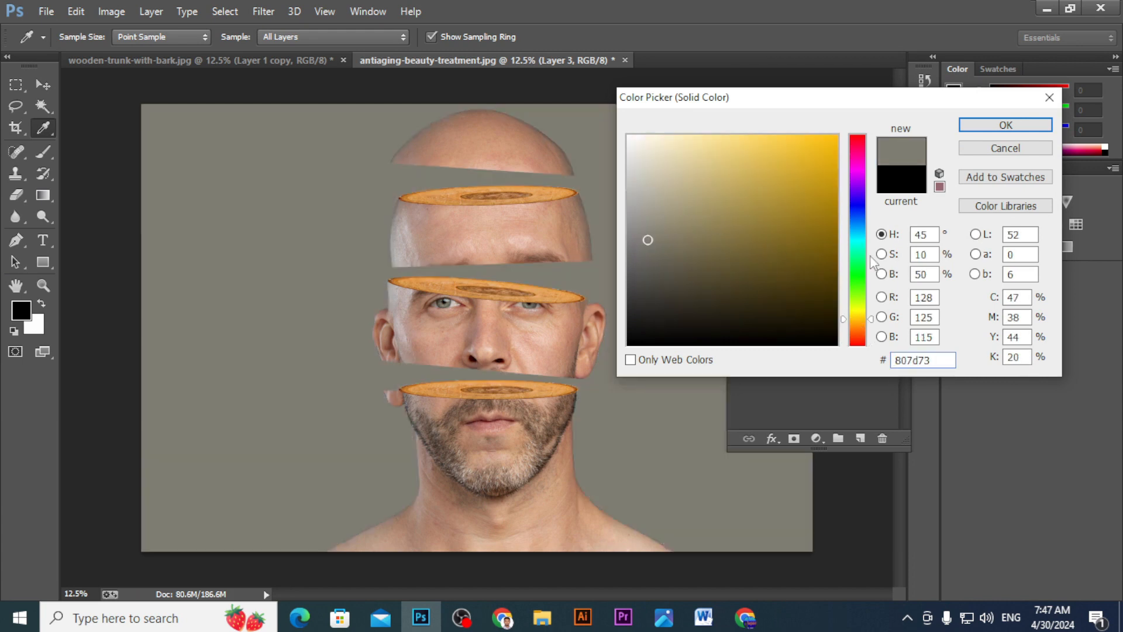
left_click_drag(860, 311, 859, 325)
left_click_drag(709, 206, 708, 150)
left_click(991, 125)
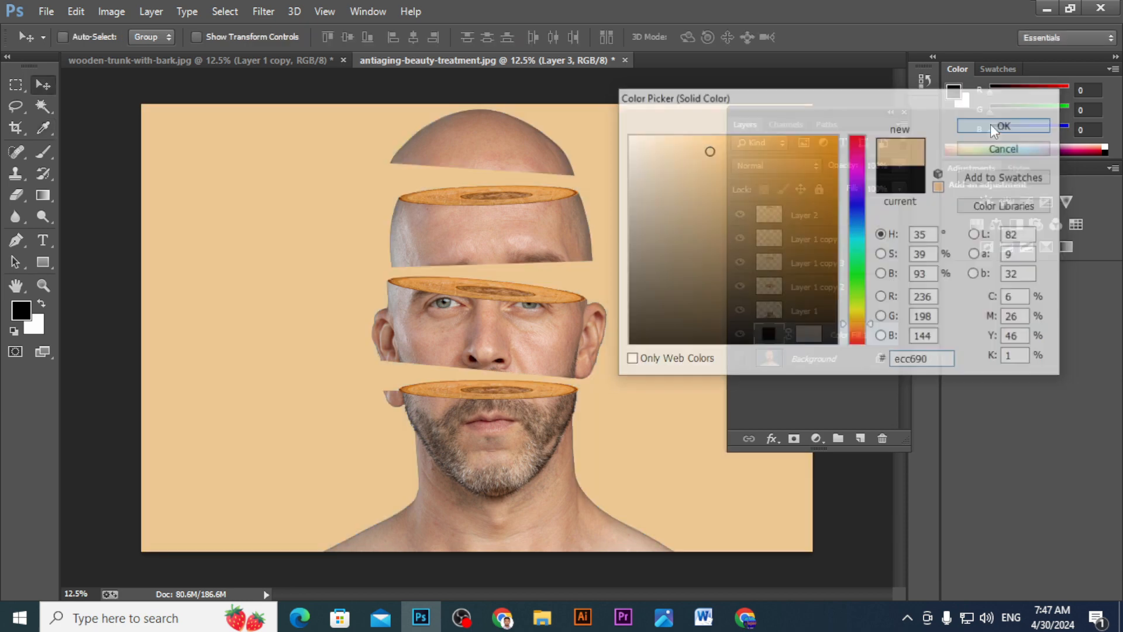